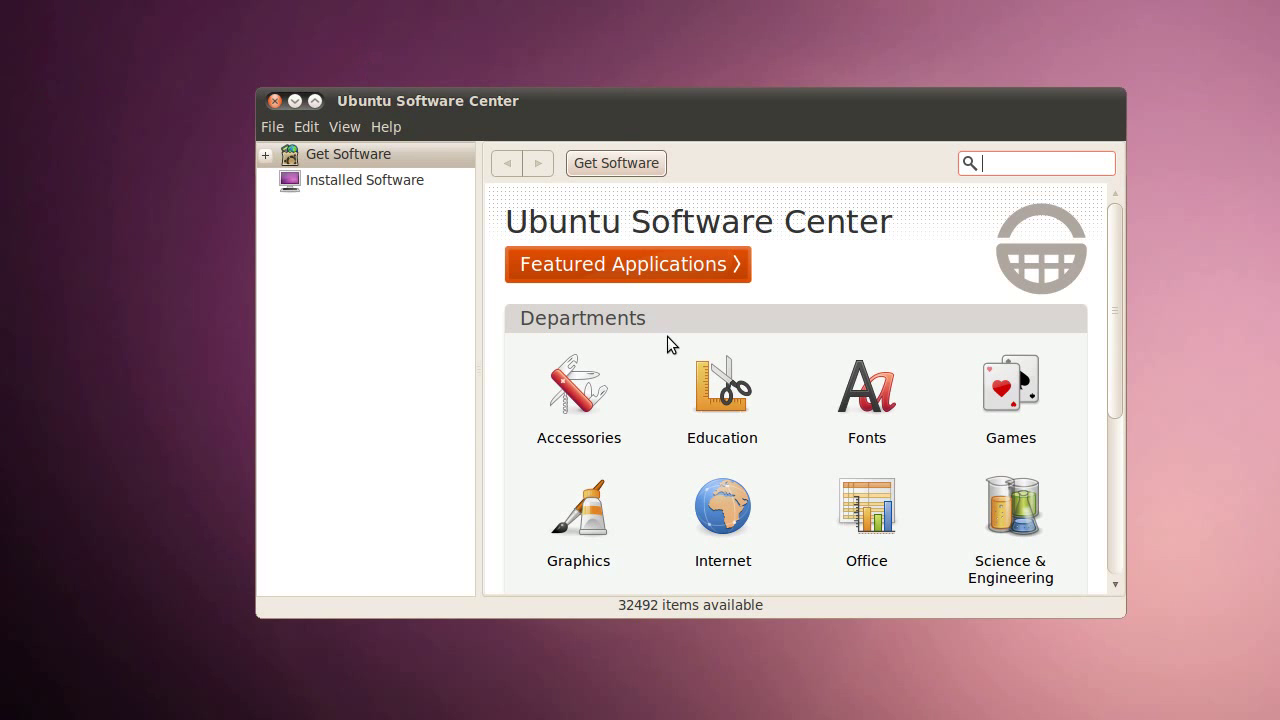
- Search the software catalogue for "vlc" and select the VLC media player entry
text(vlc)
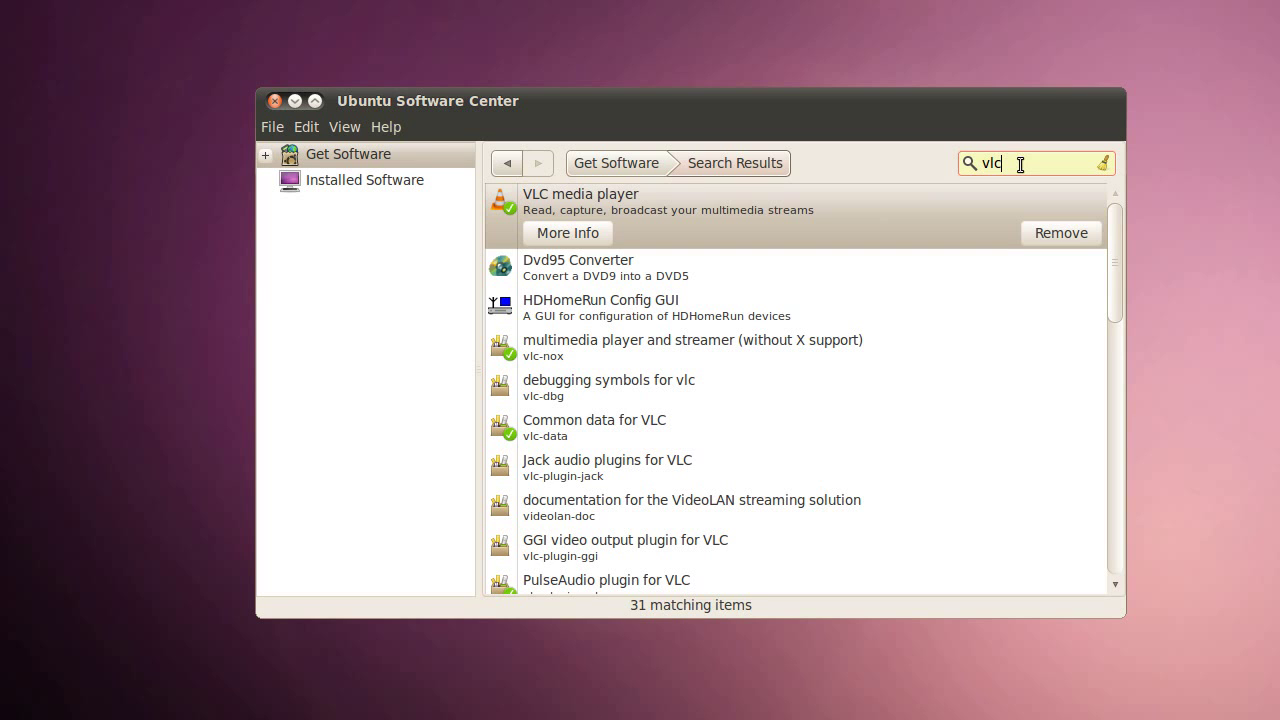
click(624, 200)
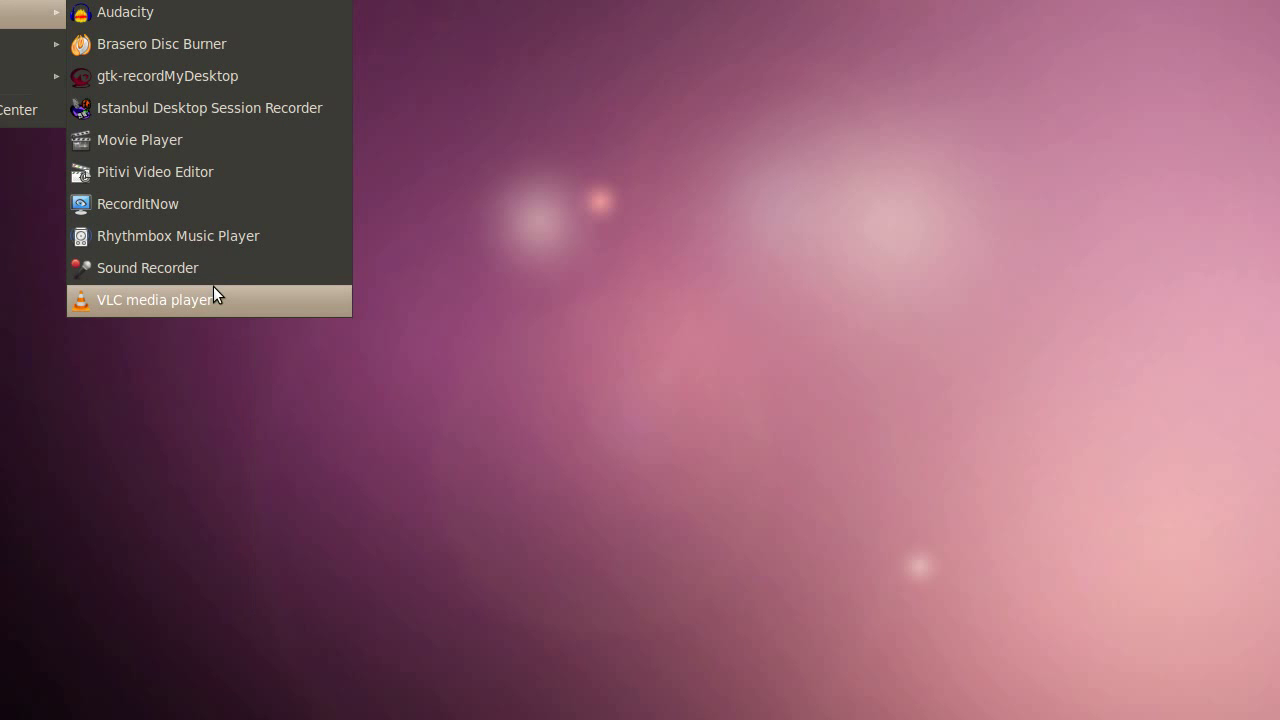
- Launch VLC media player and accept its privacy and network policies with album art set to Manual download only
click(213, 286)
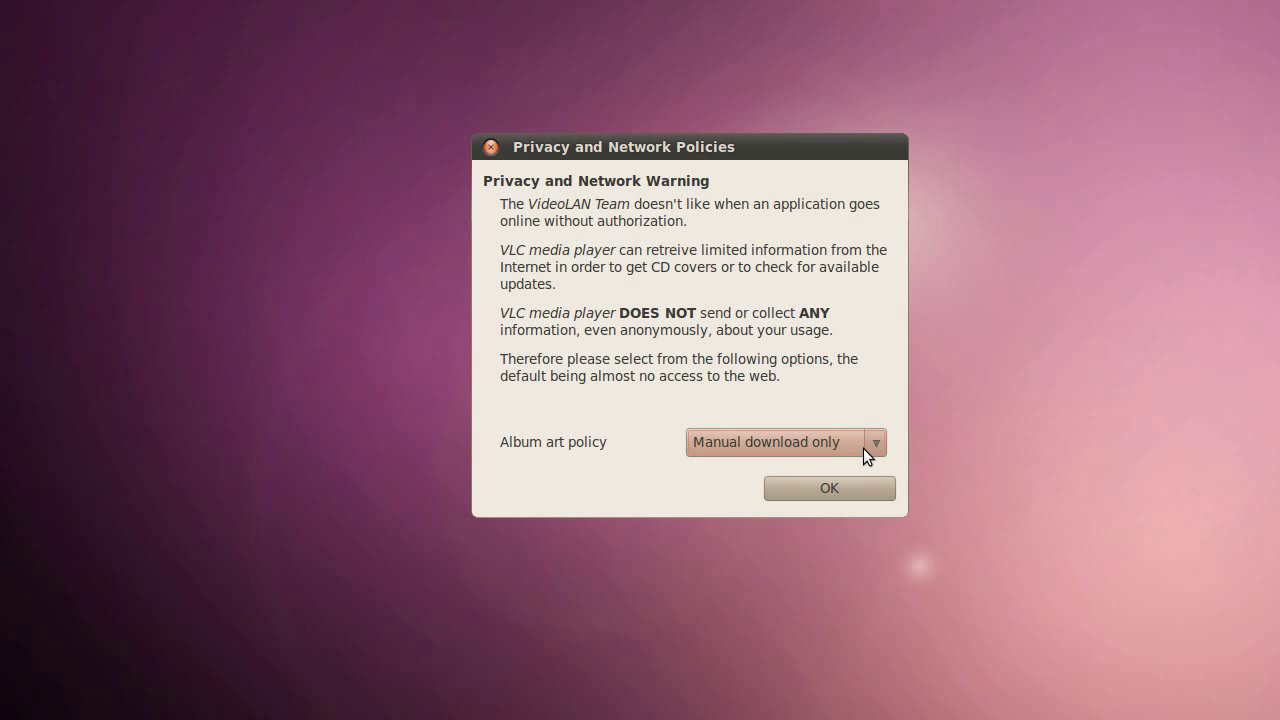
click(780, 490)
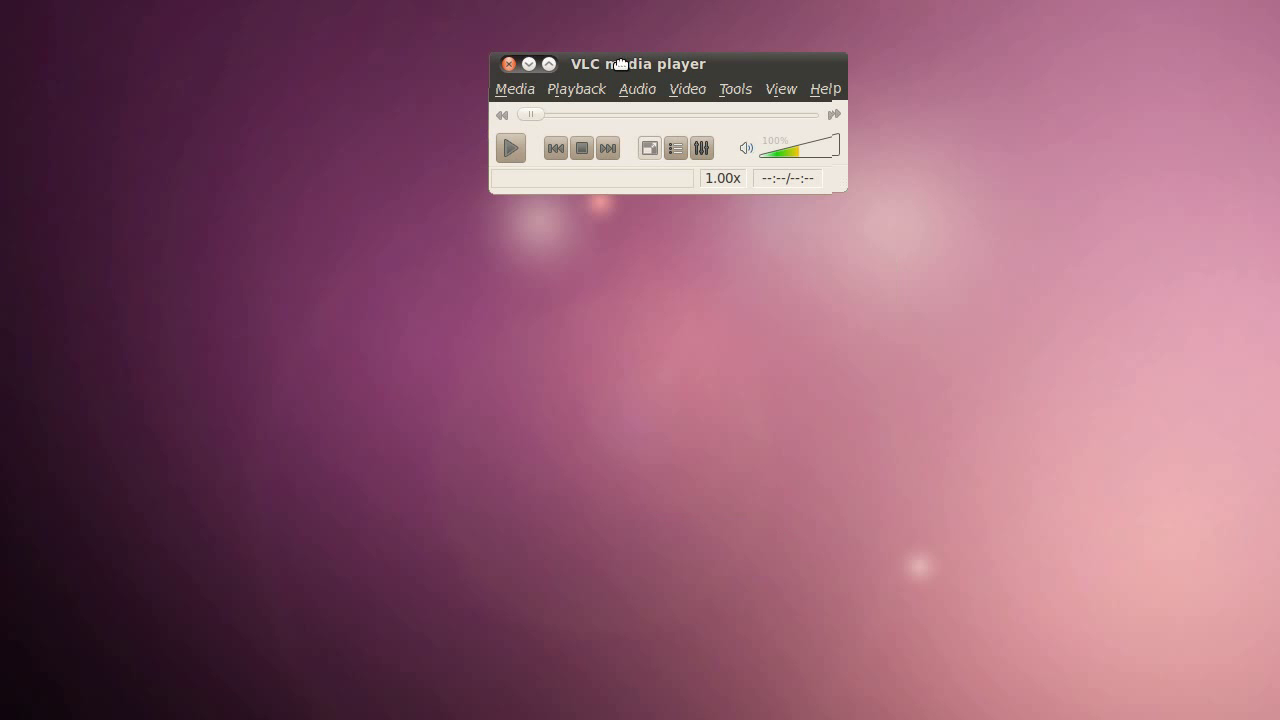
- Start setting up a new media stream in VLC by opening its streaming source selection
drag(620, 64, 675, 29)
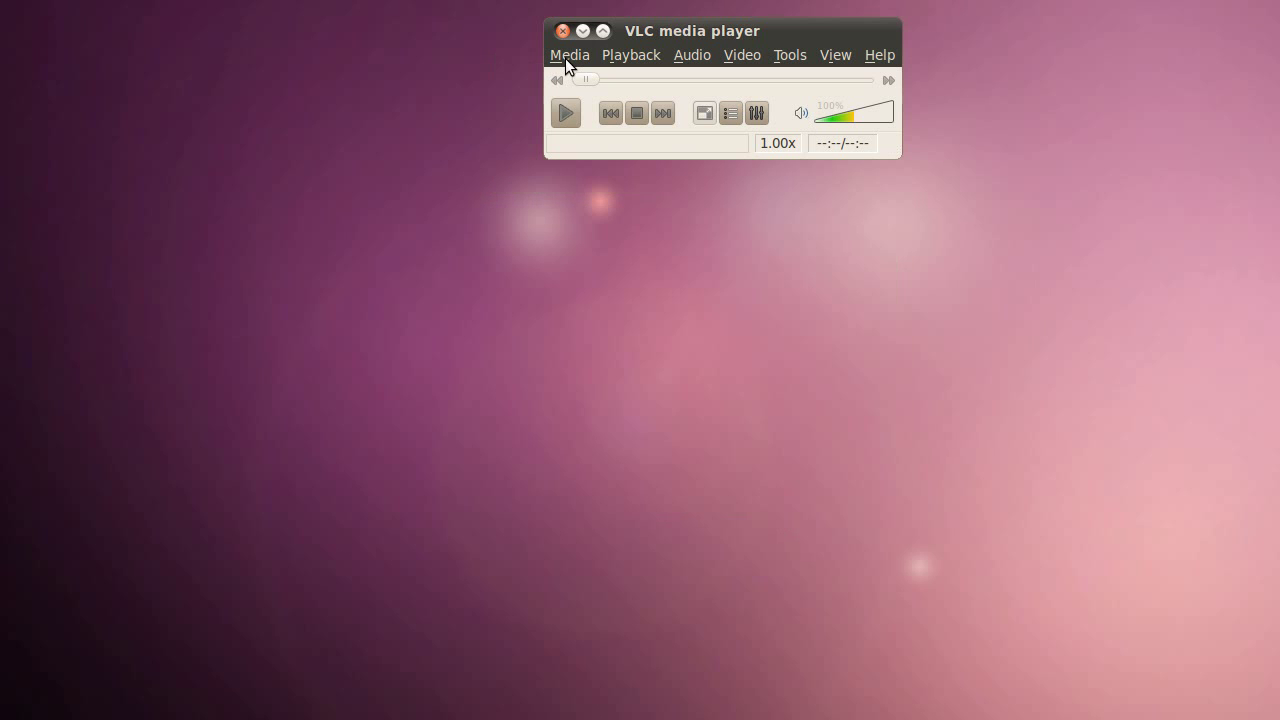
drag(709, 26, 635, 143)
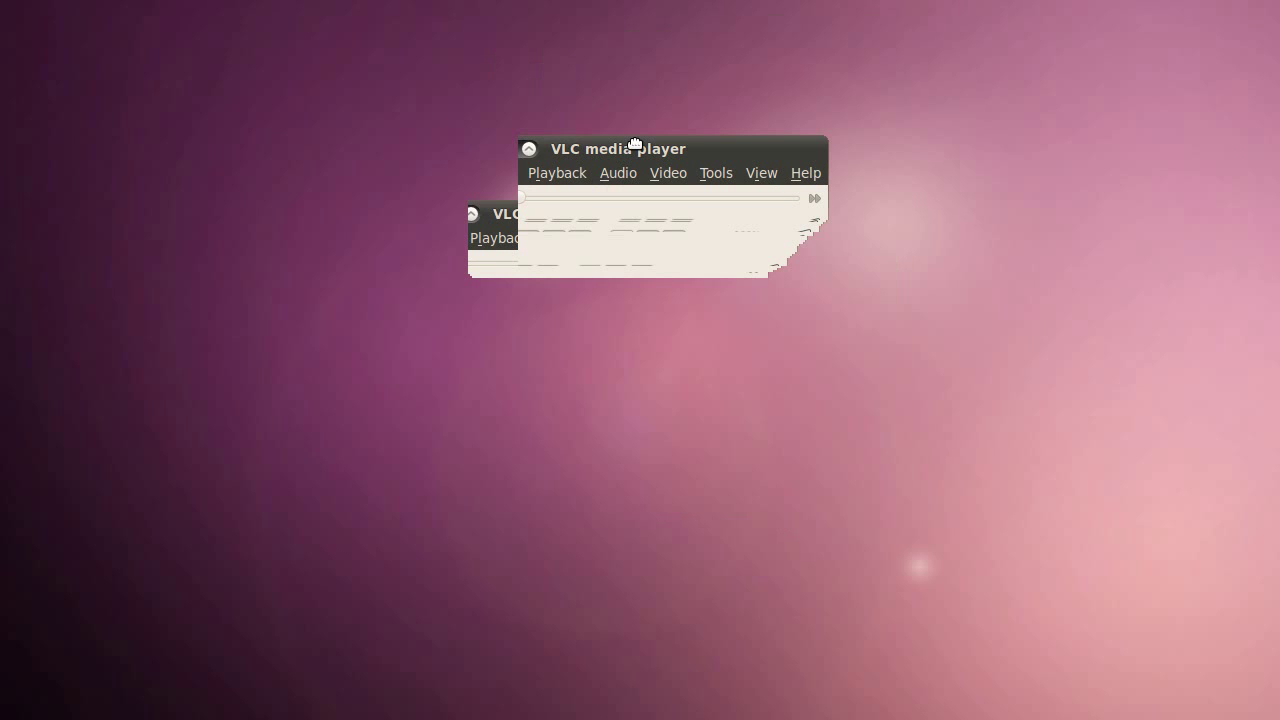
drag(635, 143, 618, 220)
click(478, 245)
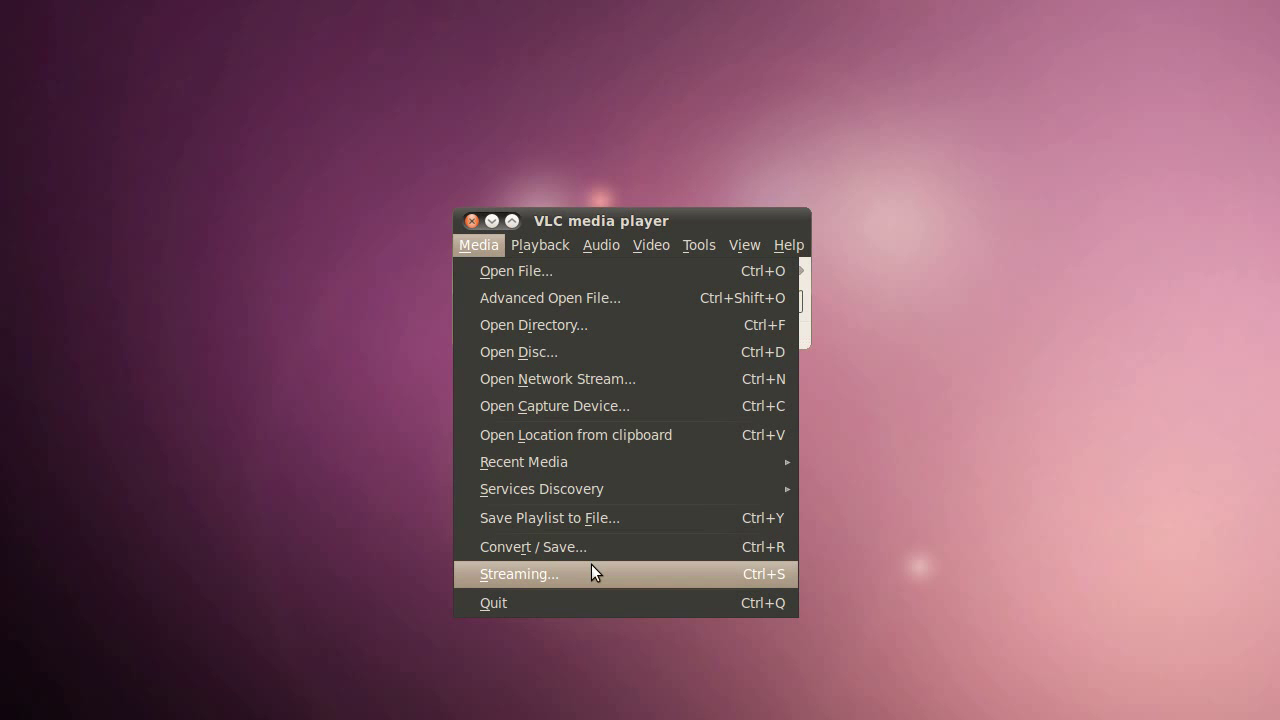
click(591, 573)
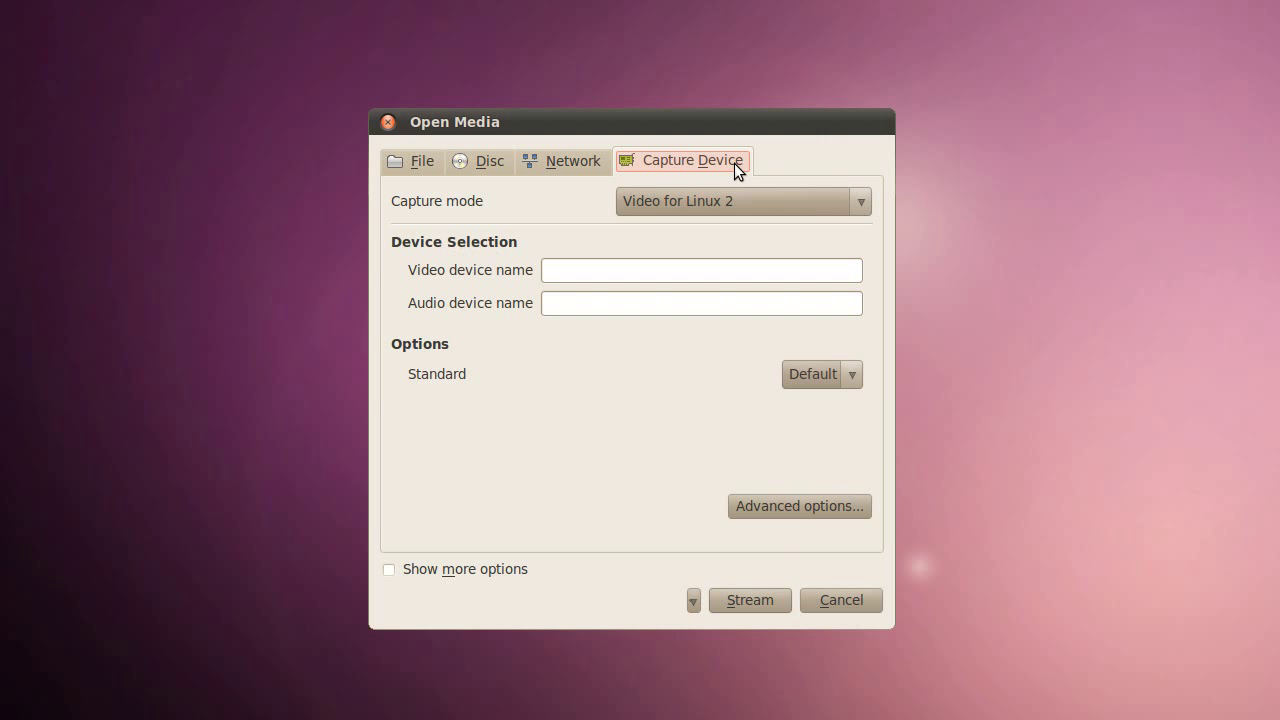
- Examine the capture device modes Desktop, Video for Linux and Video for Linux 2, plus the network and disc source options
scroll(737, 201, down, 2)
click(737, 201)
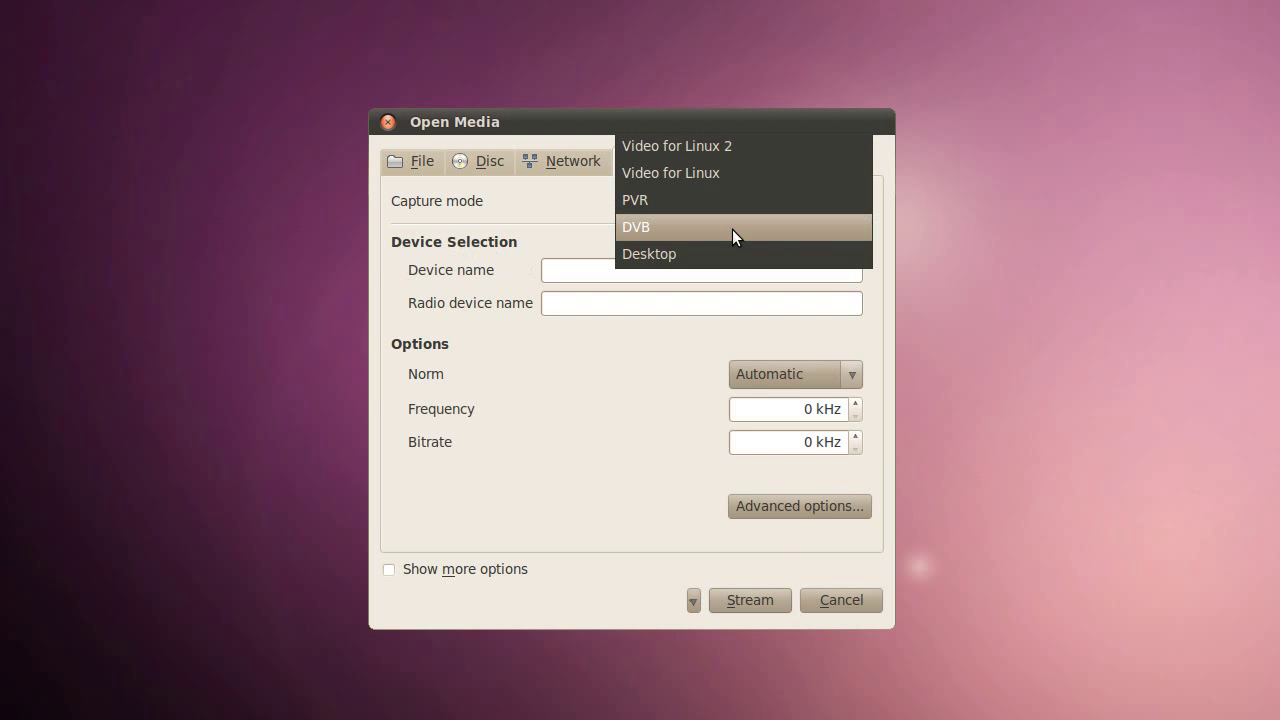
click(712, 254)
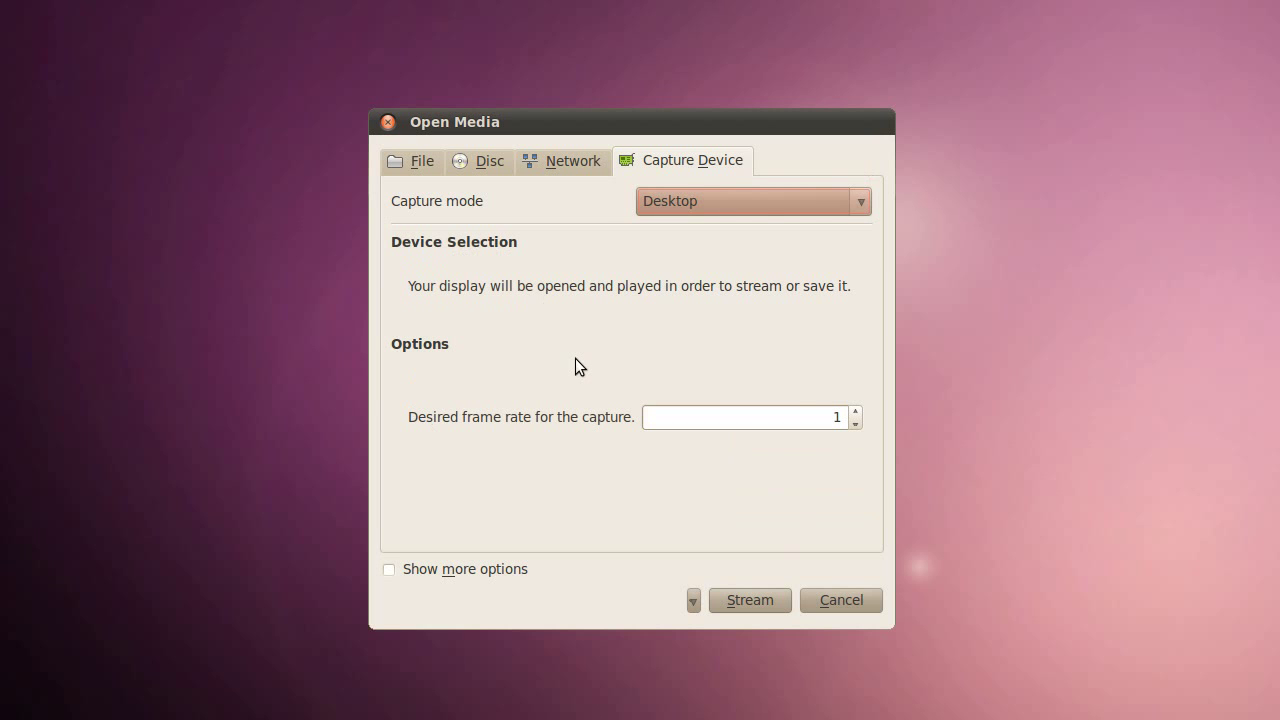
click(762, 204)
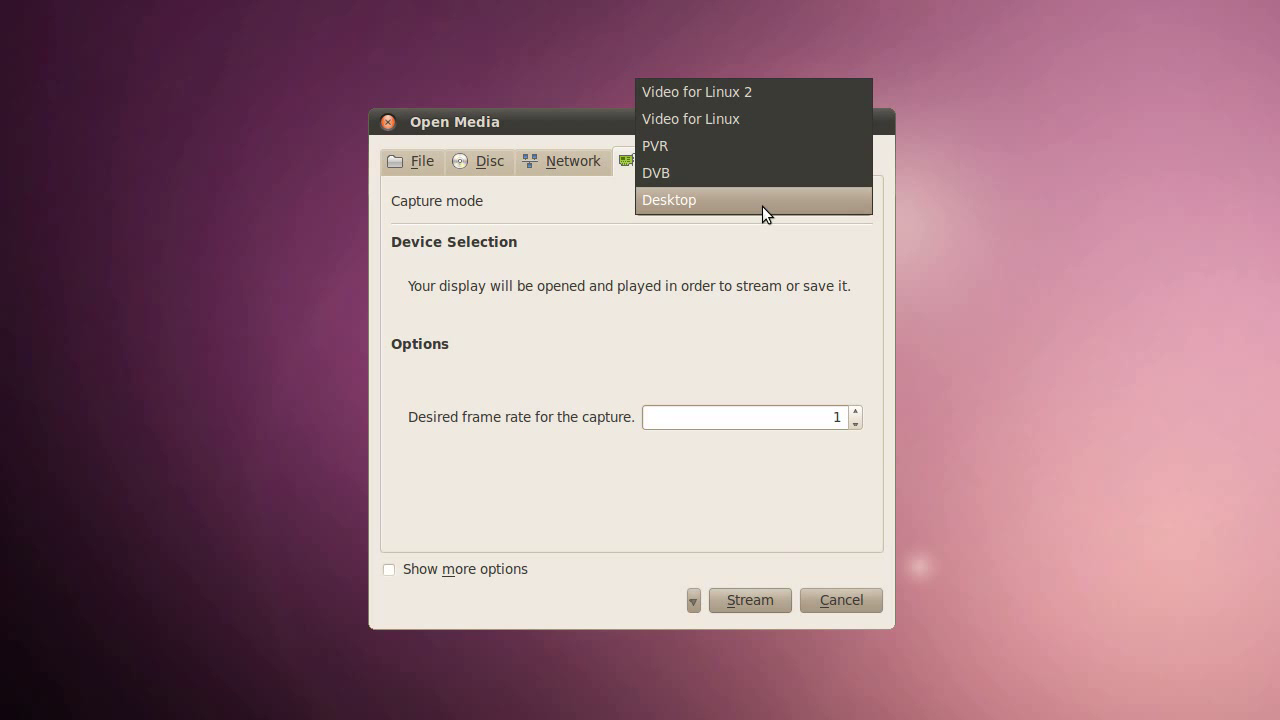
click(700, 118)
click(735, 199)
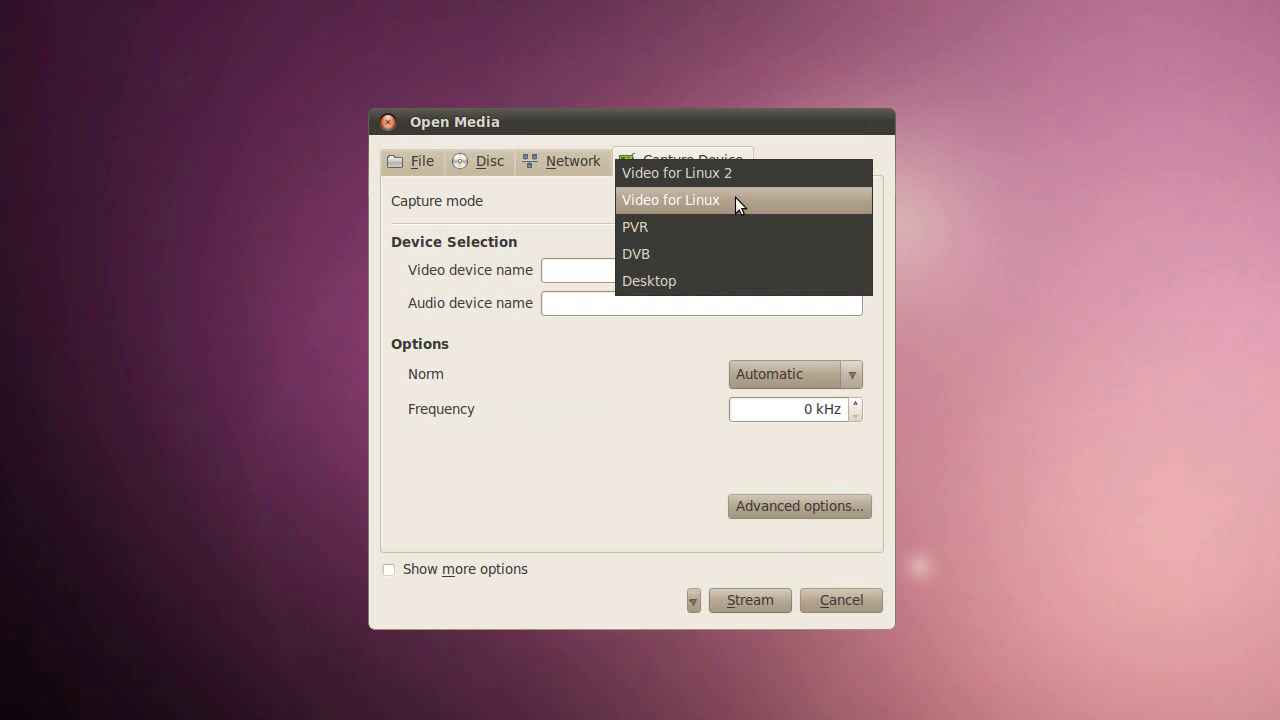
click(735, 173)
click(620, 261)
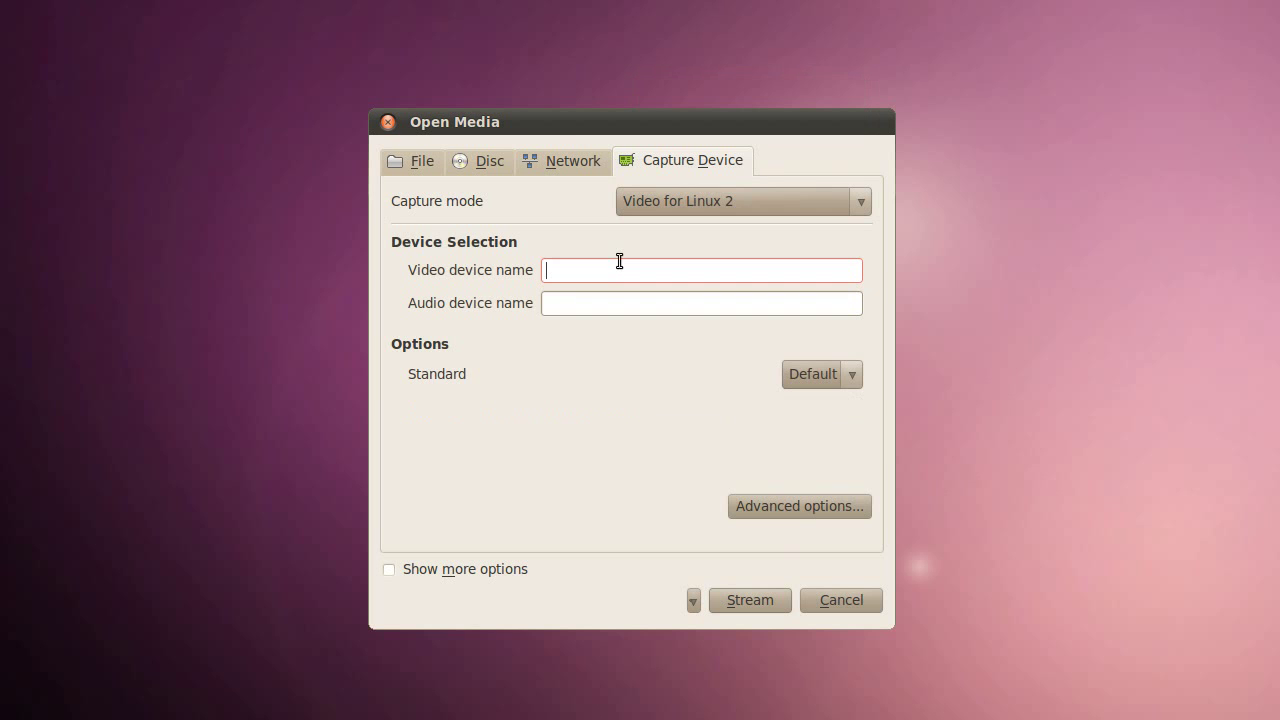
click(565, 161)
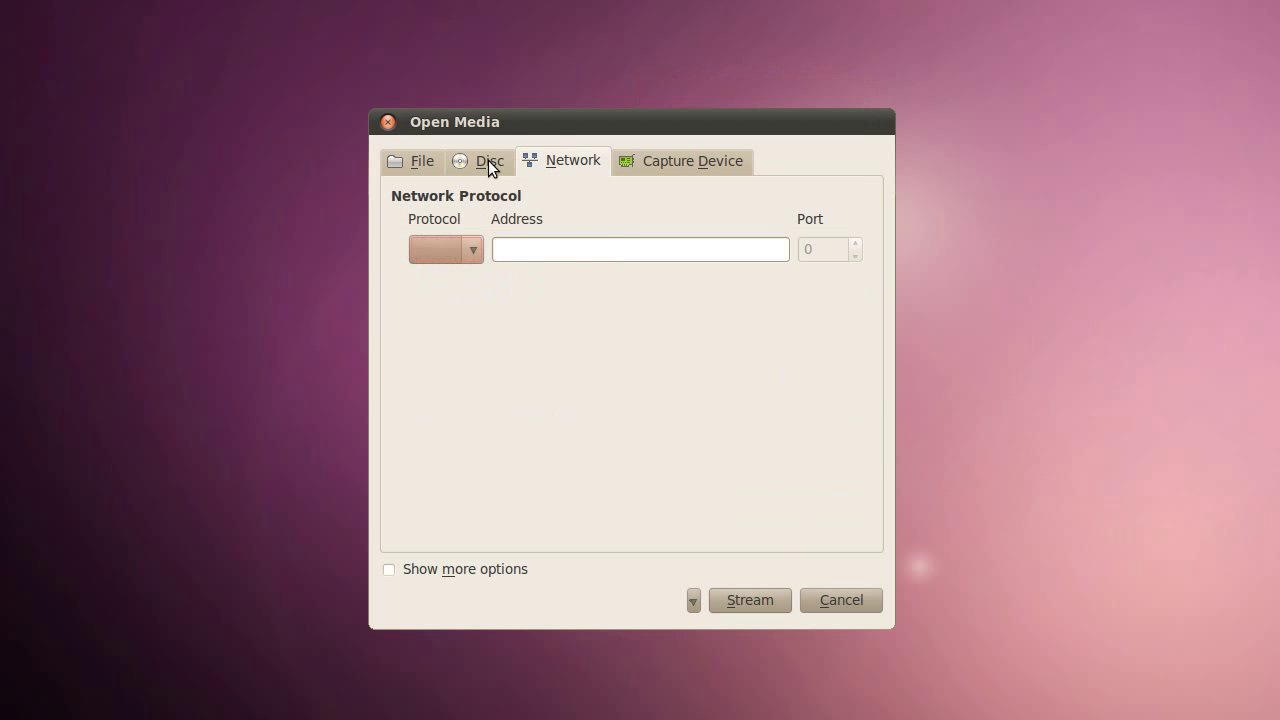
click(488, 161)
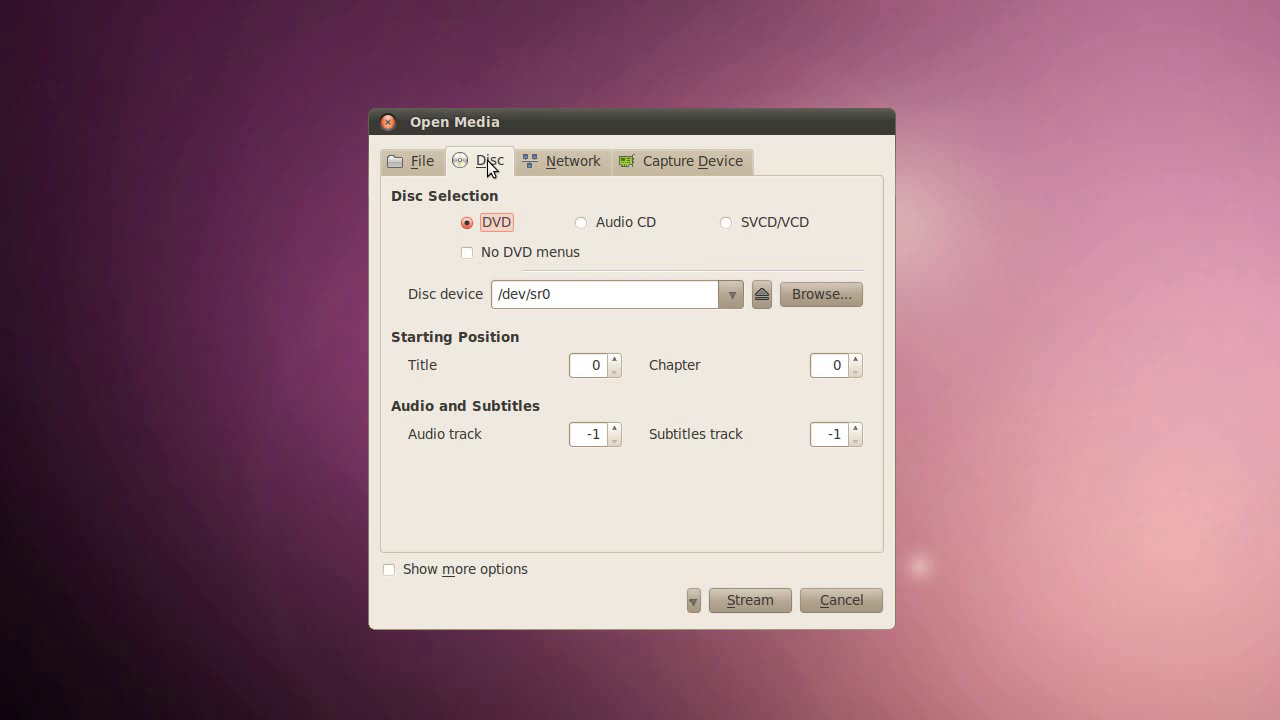
- Add local media files as the stream source, browsing the 150 GB filesystem to the user's Music folder
click(419, 162)
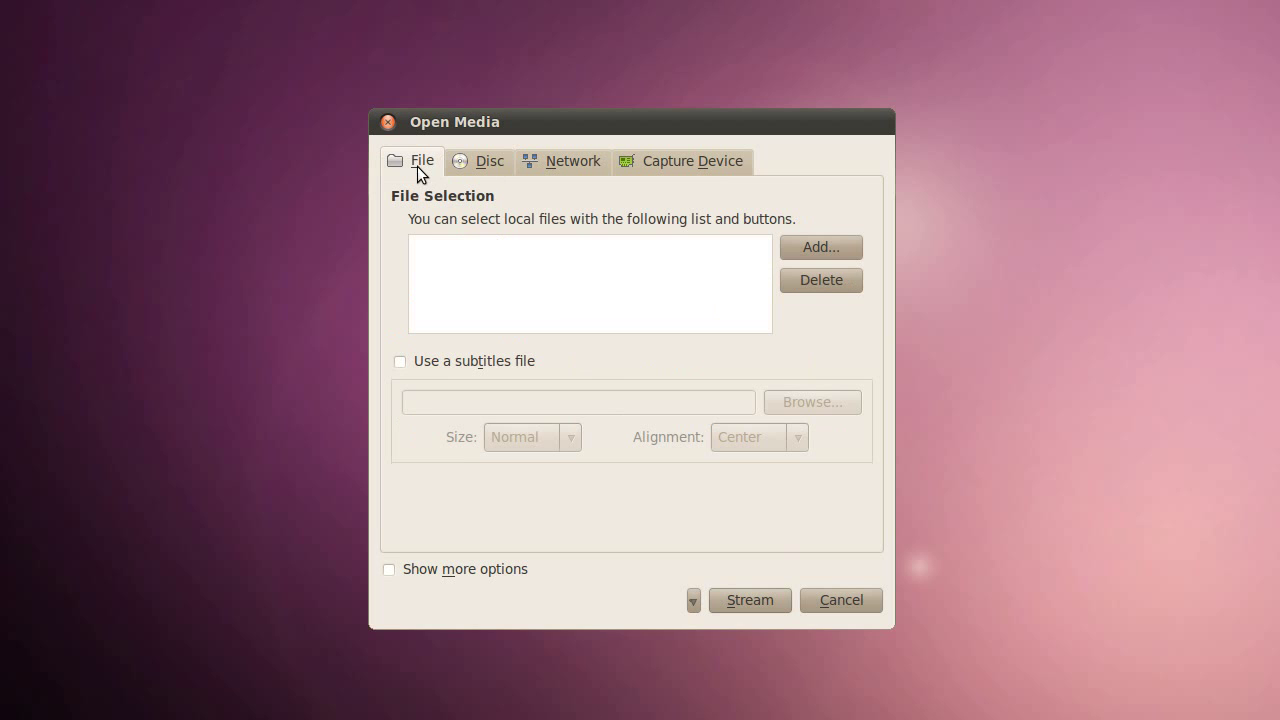
click(855, 247)
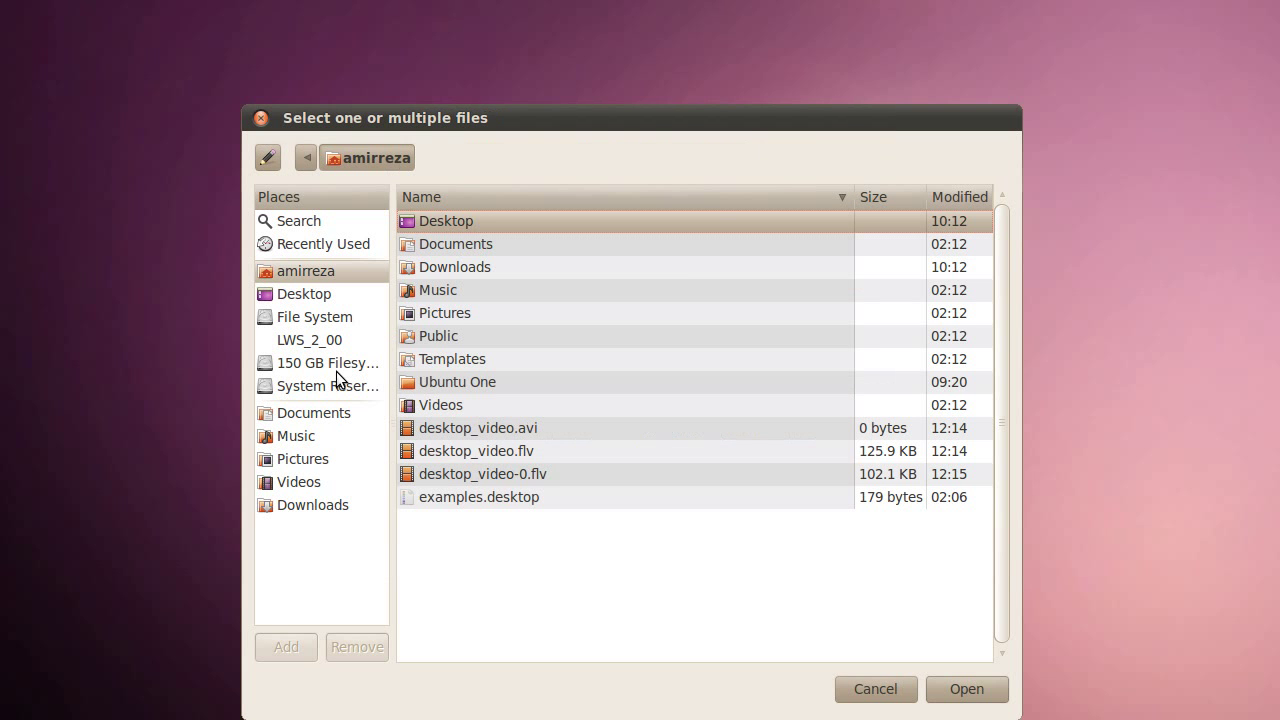
click(336, 369)
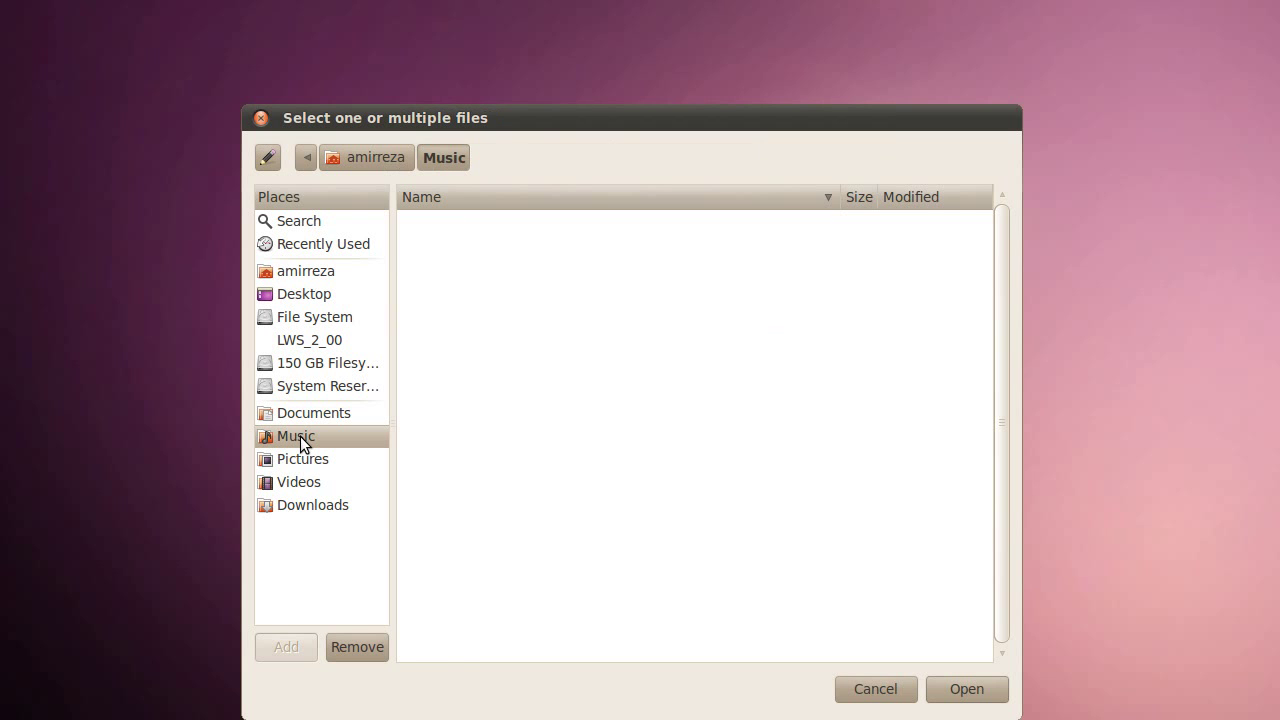
click(305, 317)
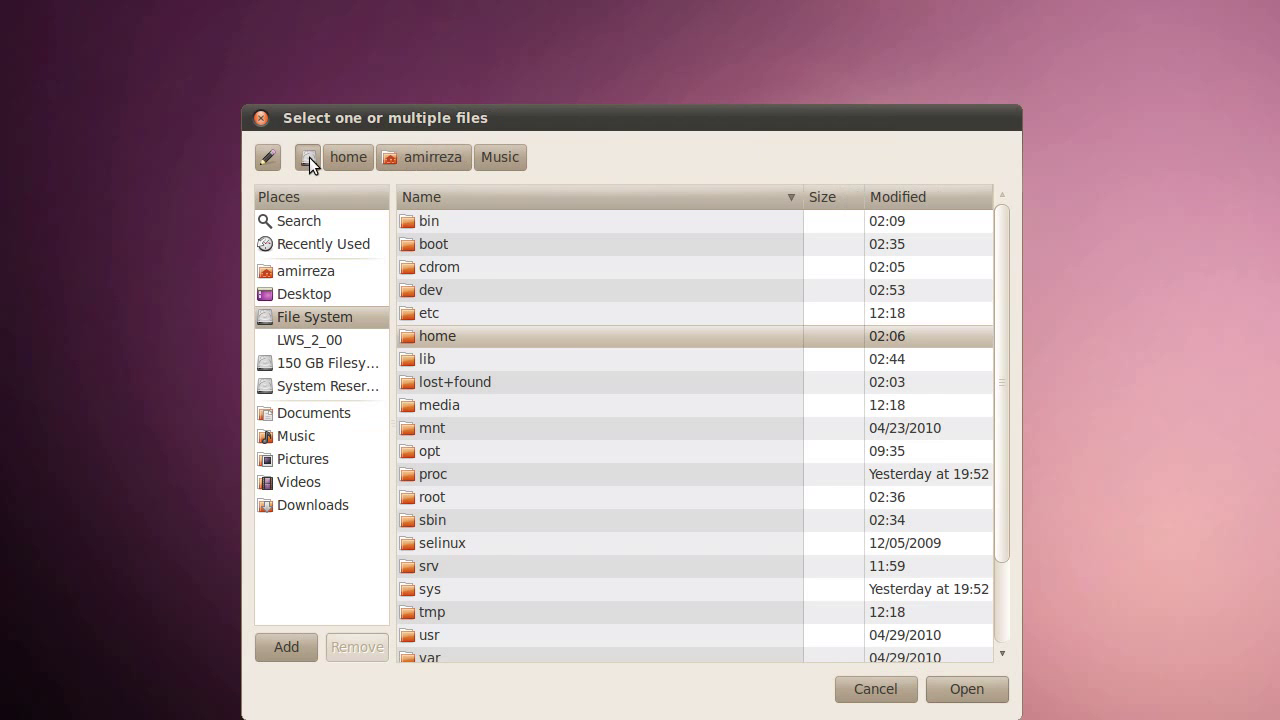
click(320, 363)
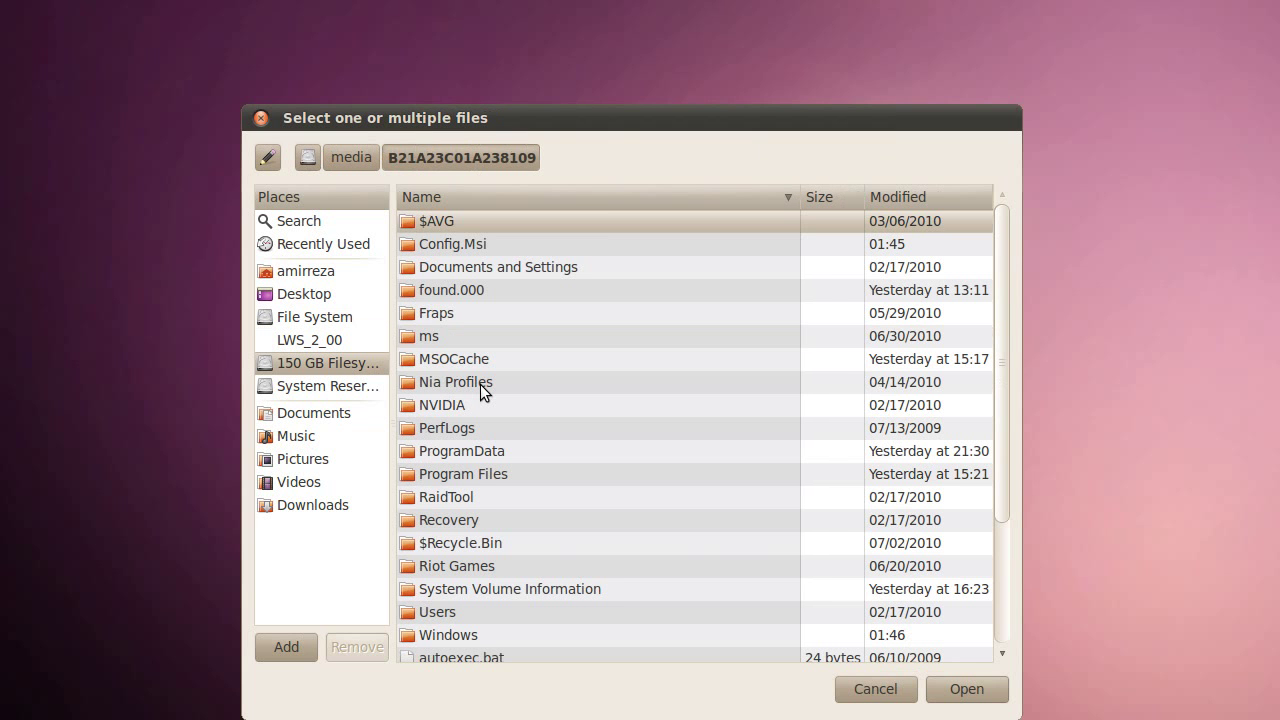
double_click(487, 612)
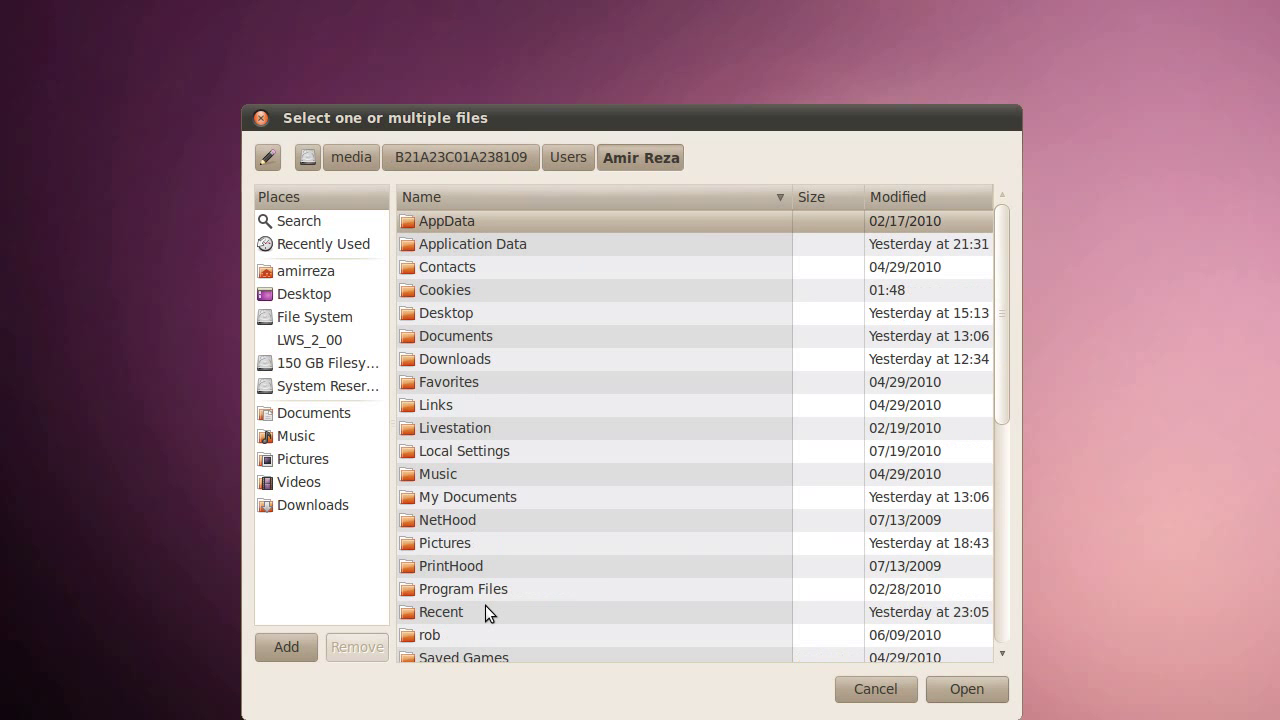
double_click(463, 474)
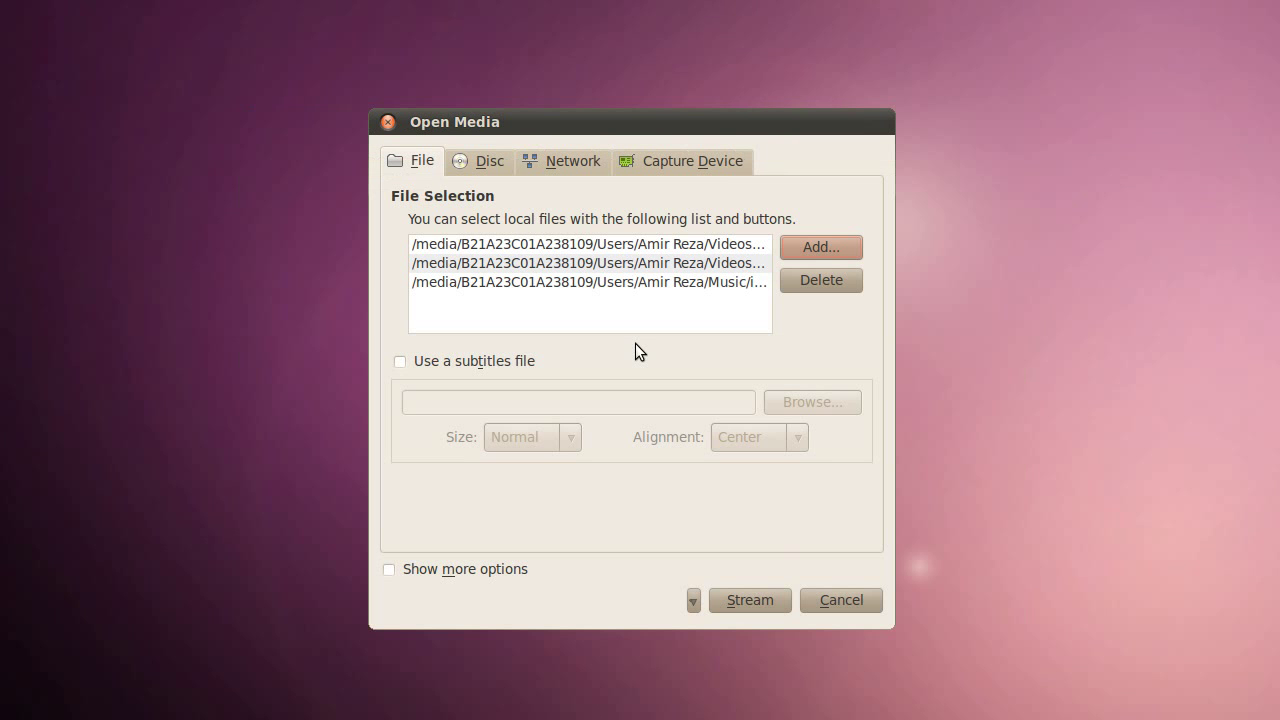
- Remove the Music folder file and the second video from the list of files to stream
click(600, 282)
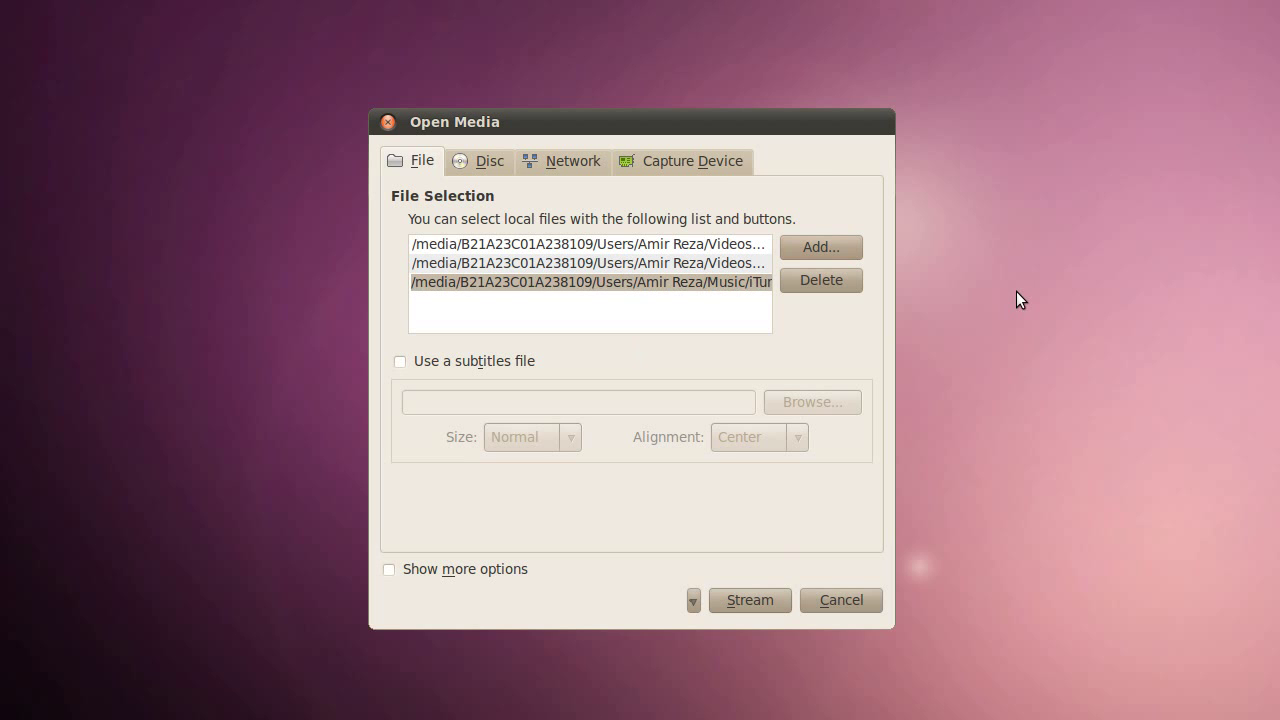
click(810, 275)
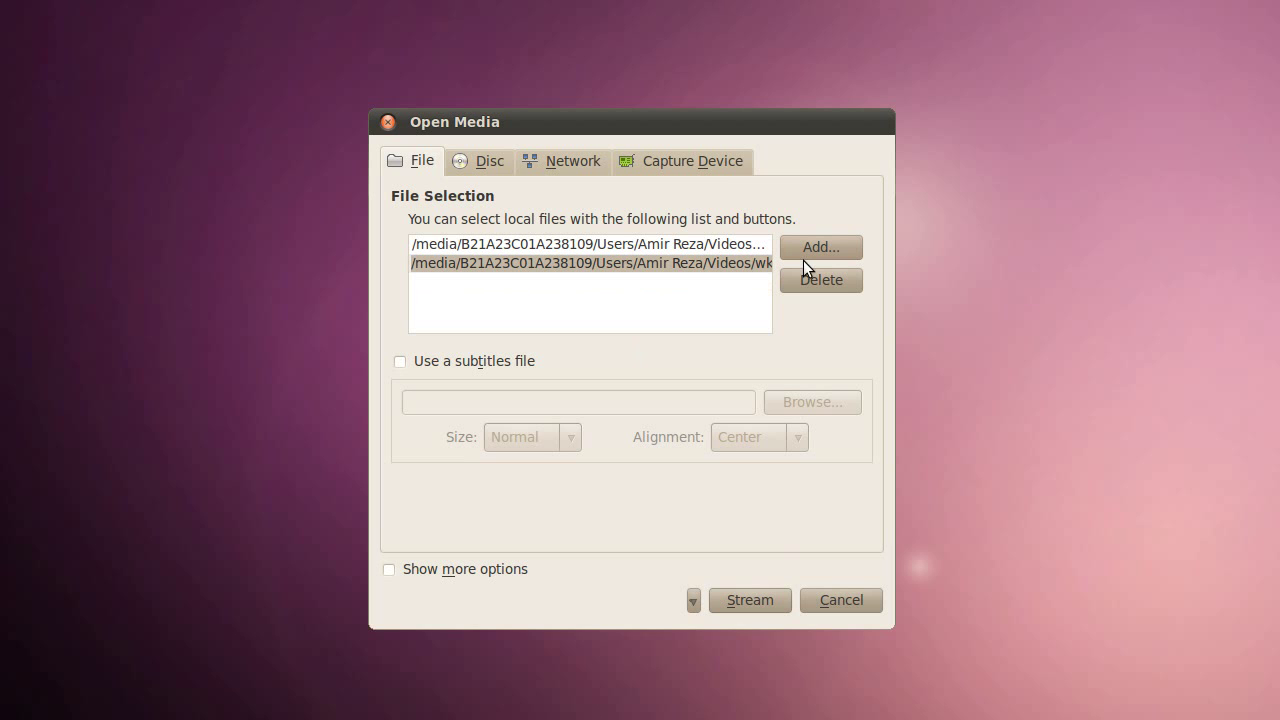
click(803, 262)
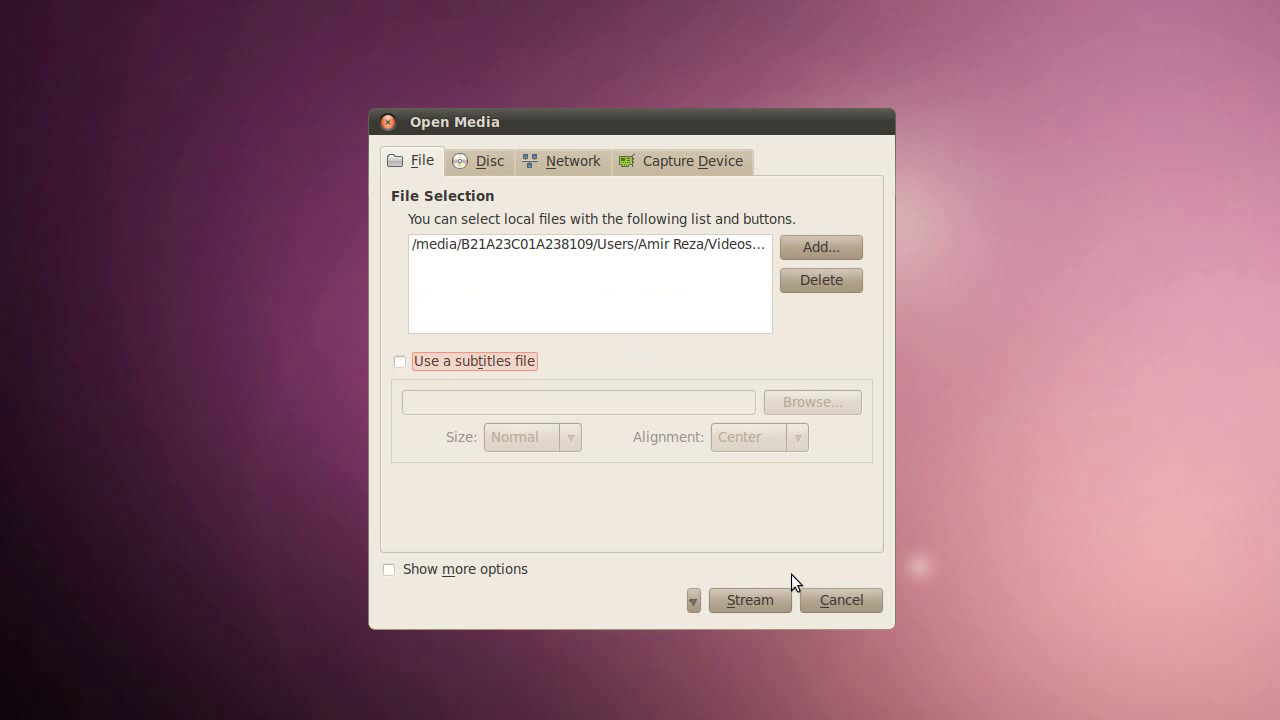
- Continue to the stream output settings for the selected video and add an HTTP destination
click(765, 600)
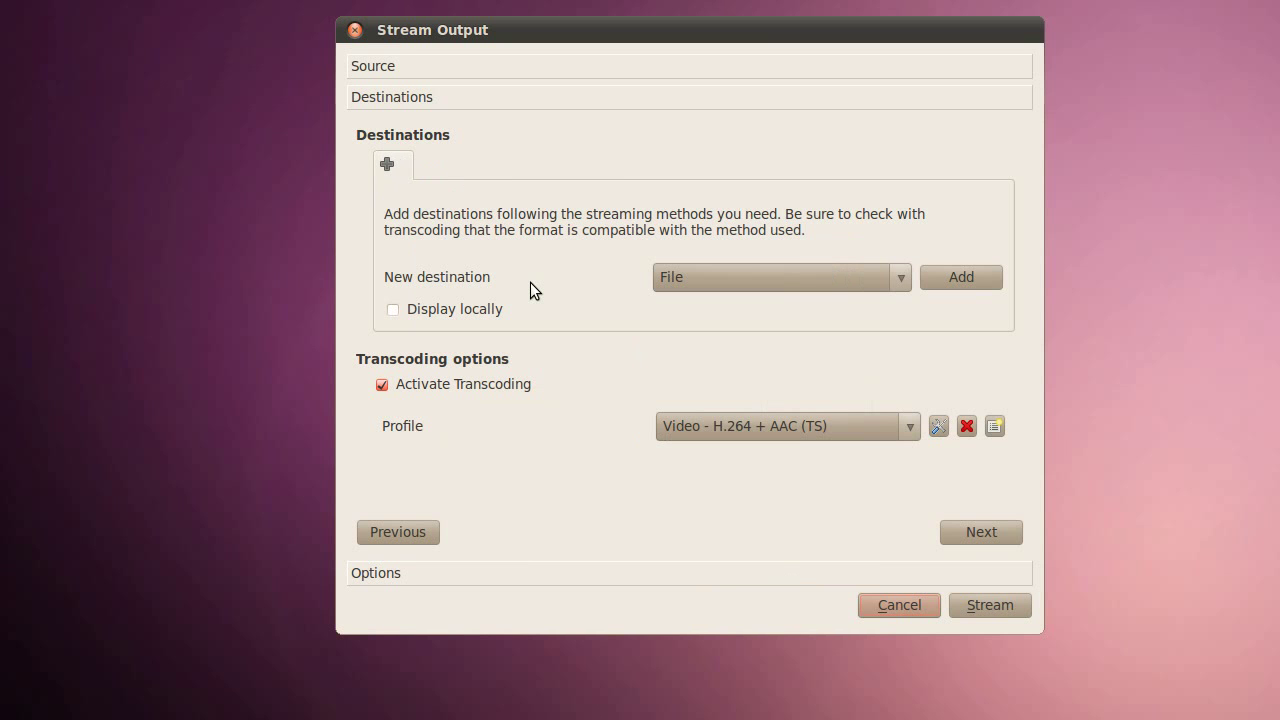
drag(332, 45, 1210, 520)
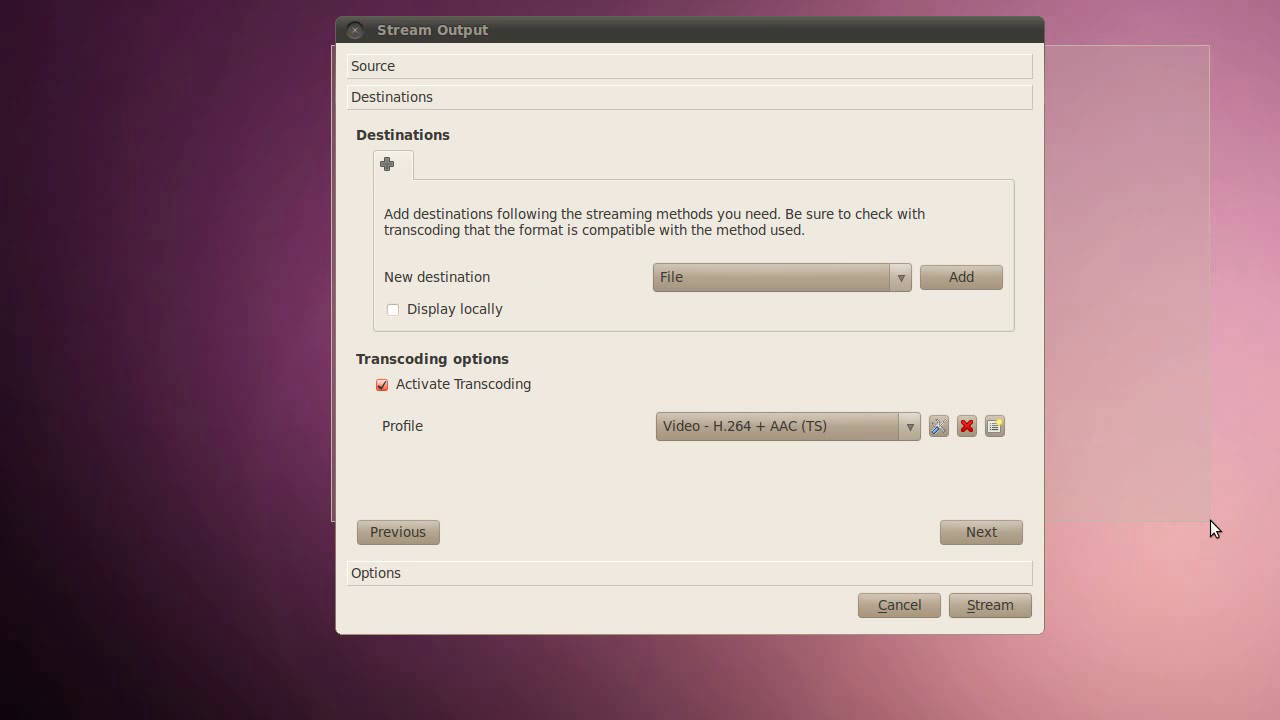
click(461, 309)
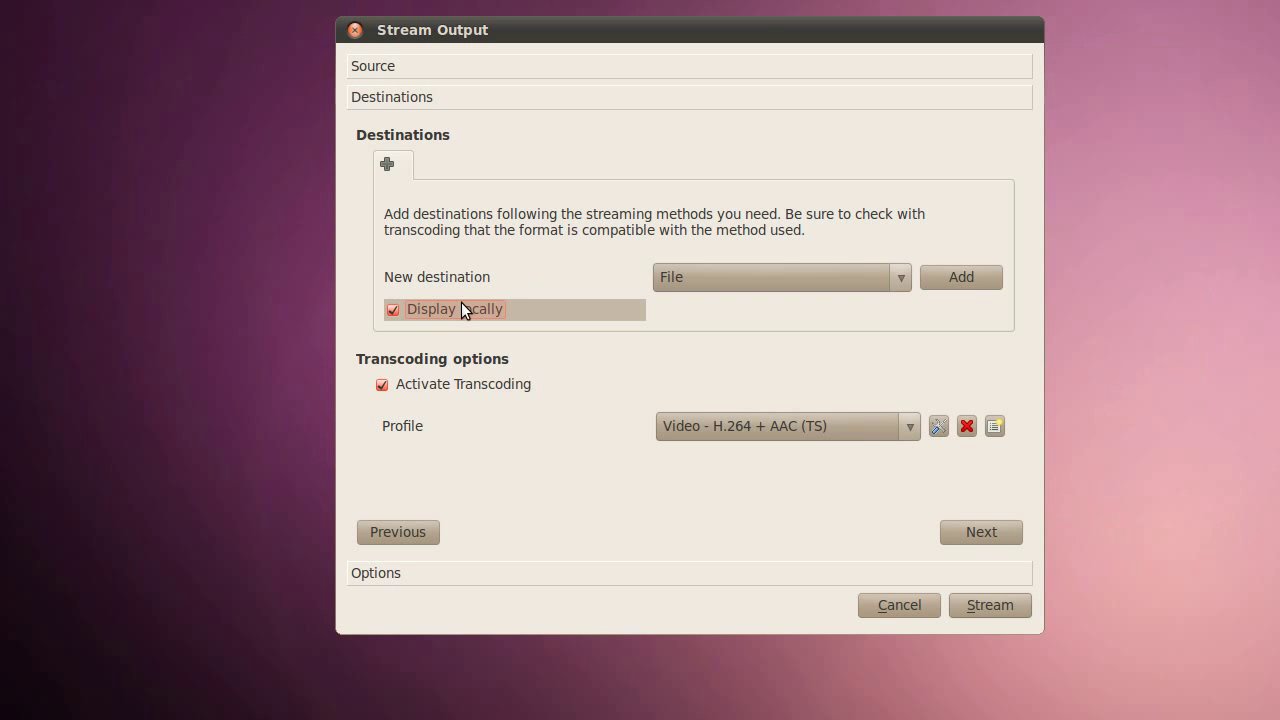
click(461, 303)
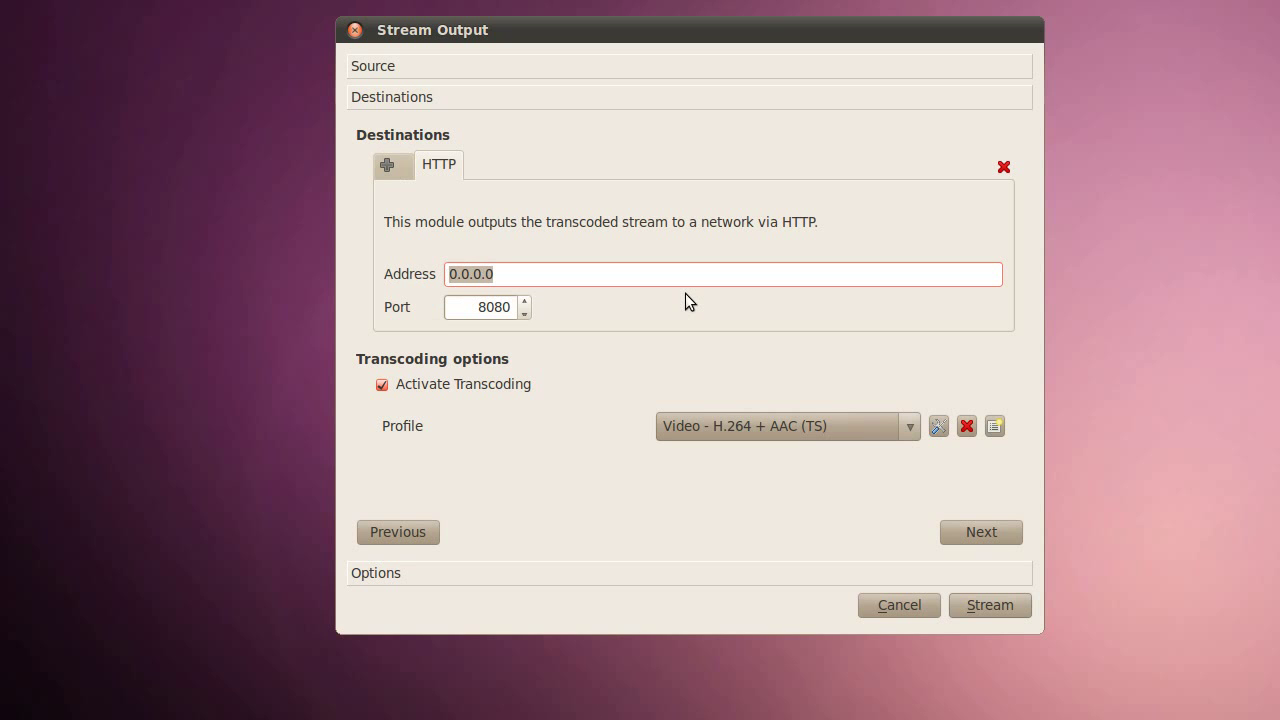
- Keep transcoding active with the Video - WMV + WMA (ASF) profile and proceed to the miscellaneous stream options
click(420, 353)
click(393, 385)
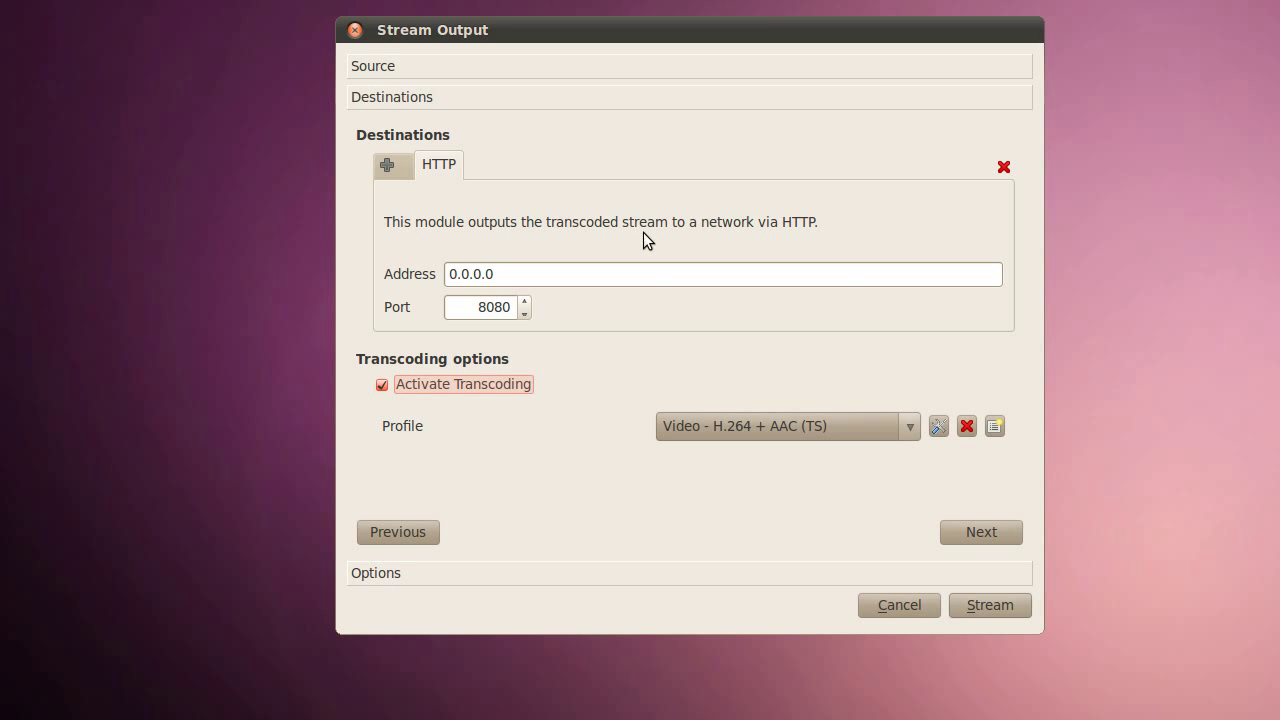
click(779, 427)
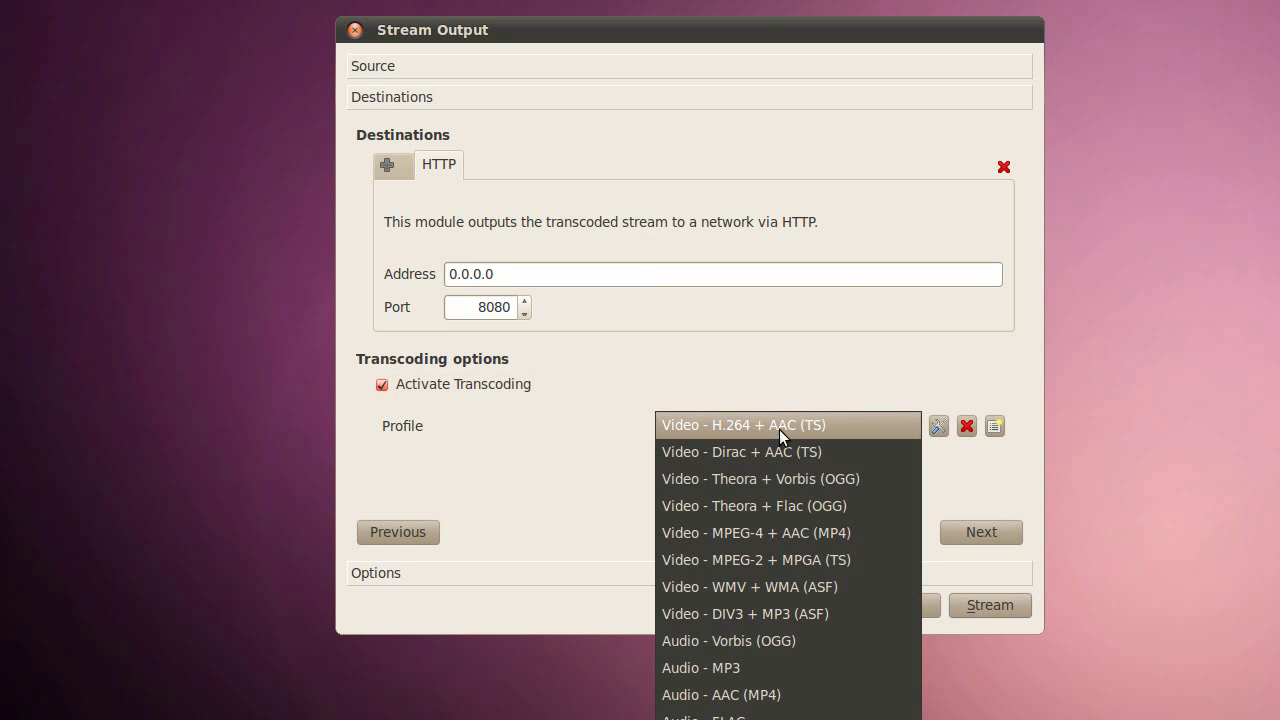
click(779, 429)
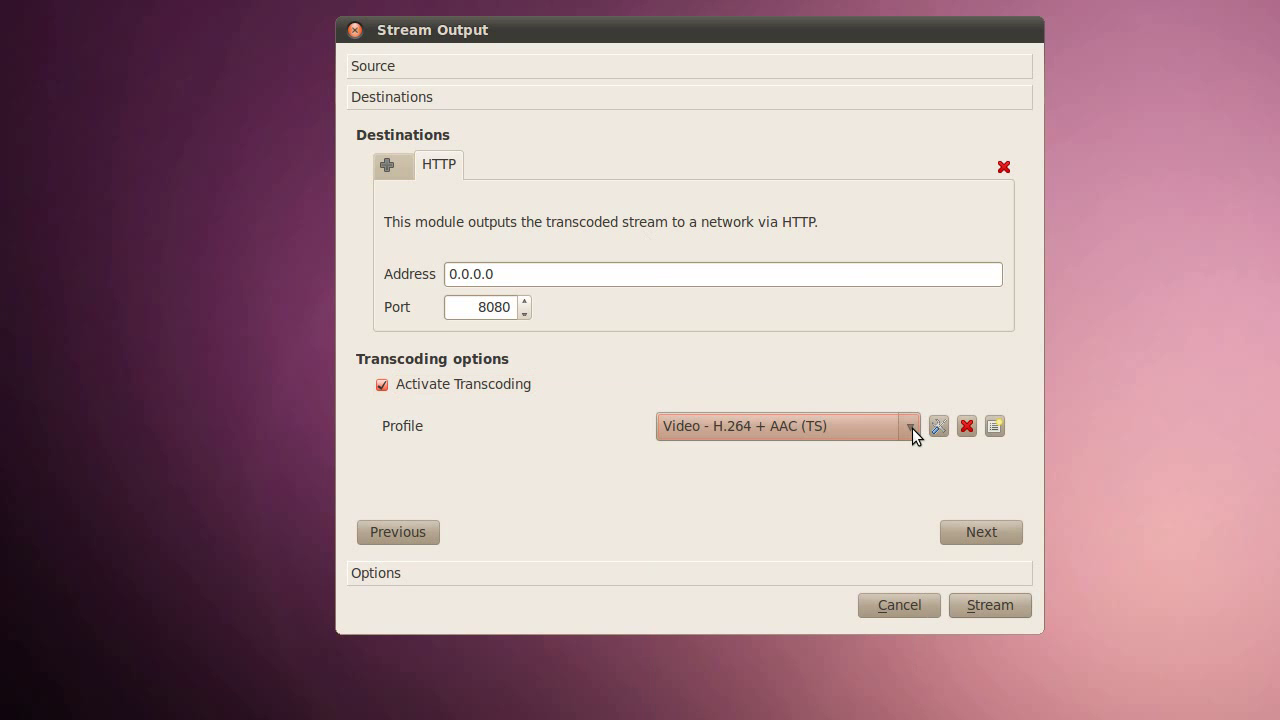
click(912, 428)
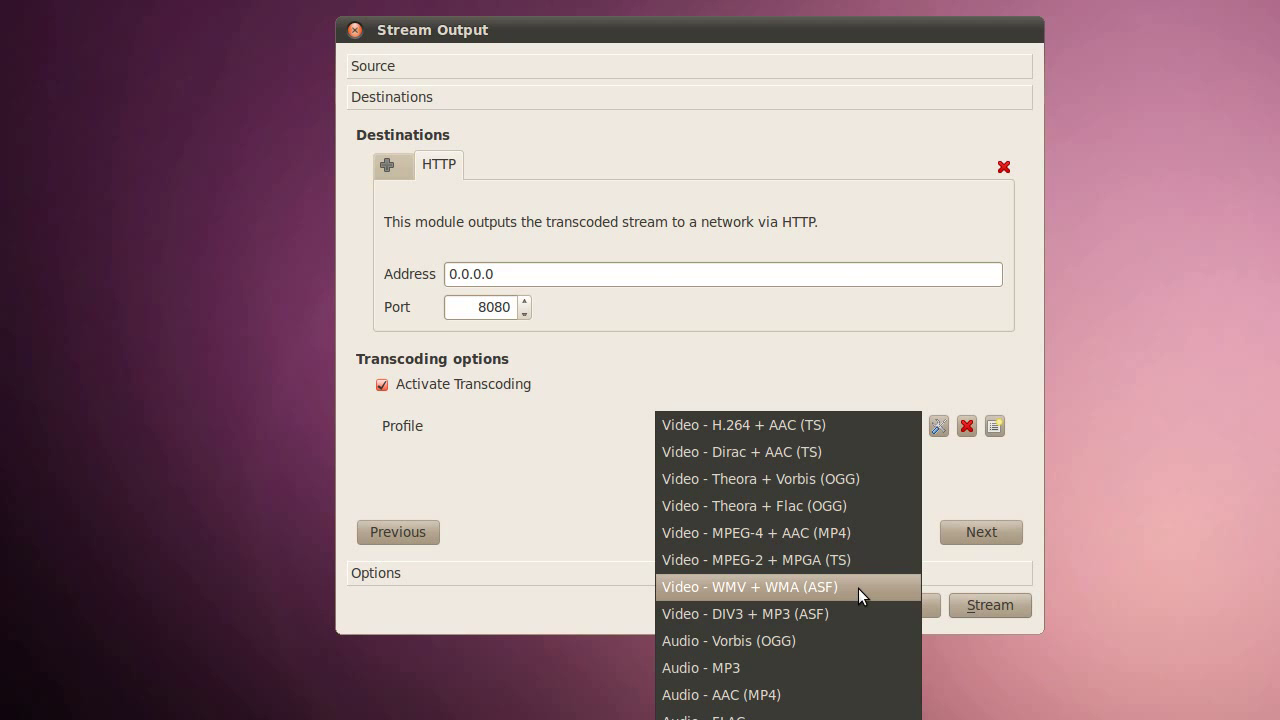
click(858, 588)
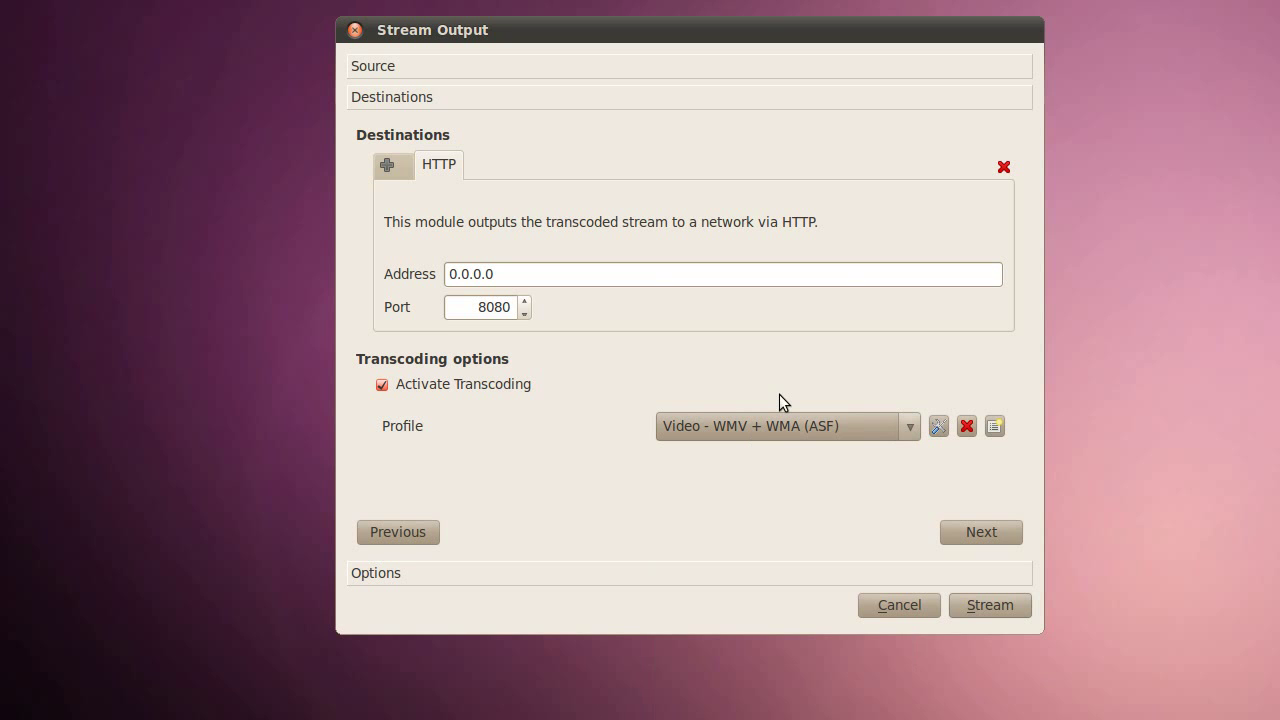
key(Return)
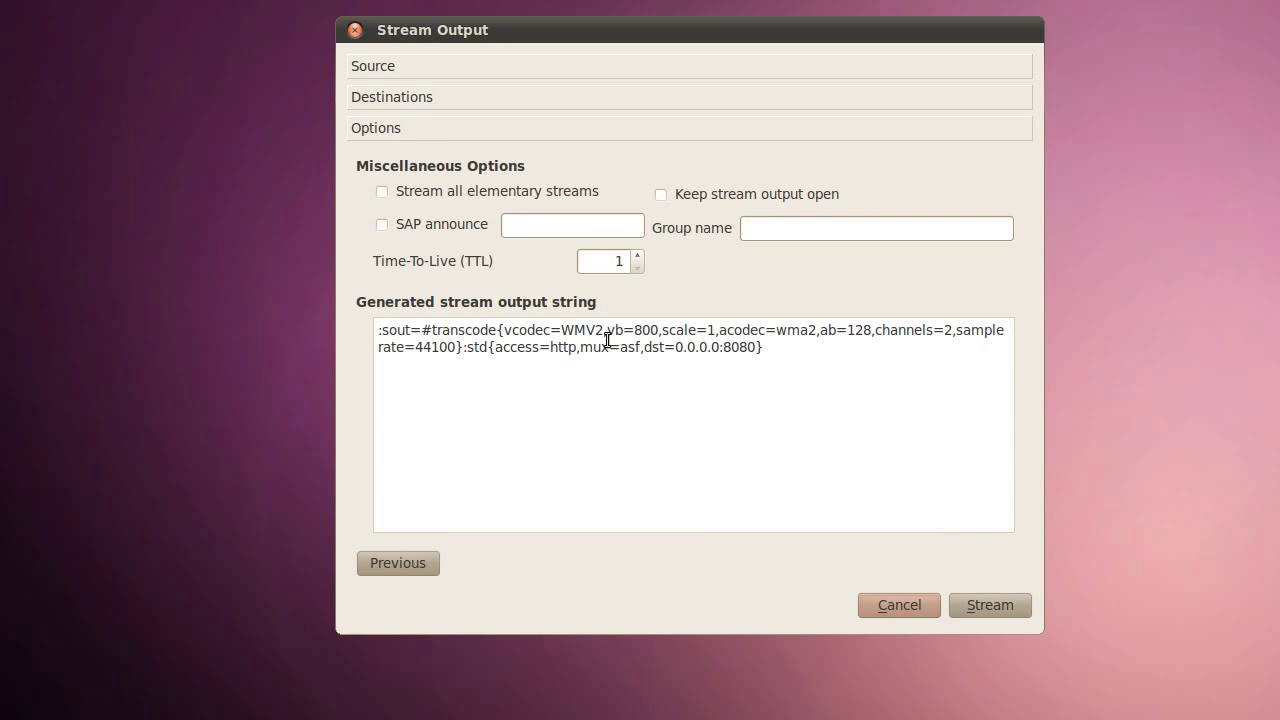
- Start the stream with the generated output settings and move the streaming player window into a corner of the desktop
key(Return)
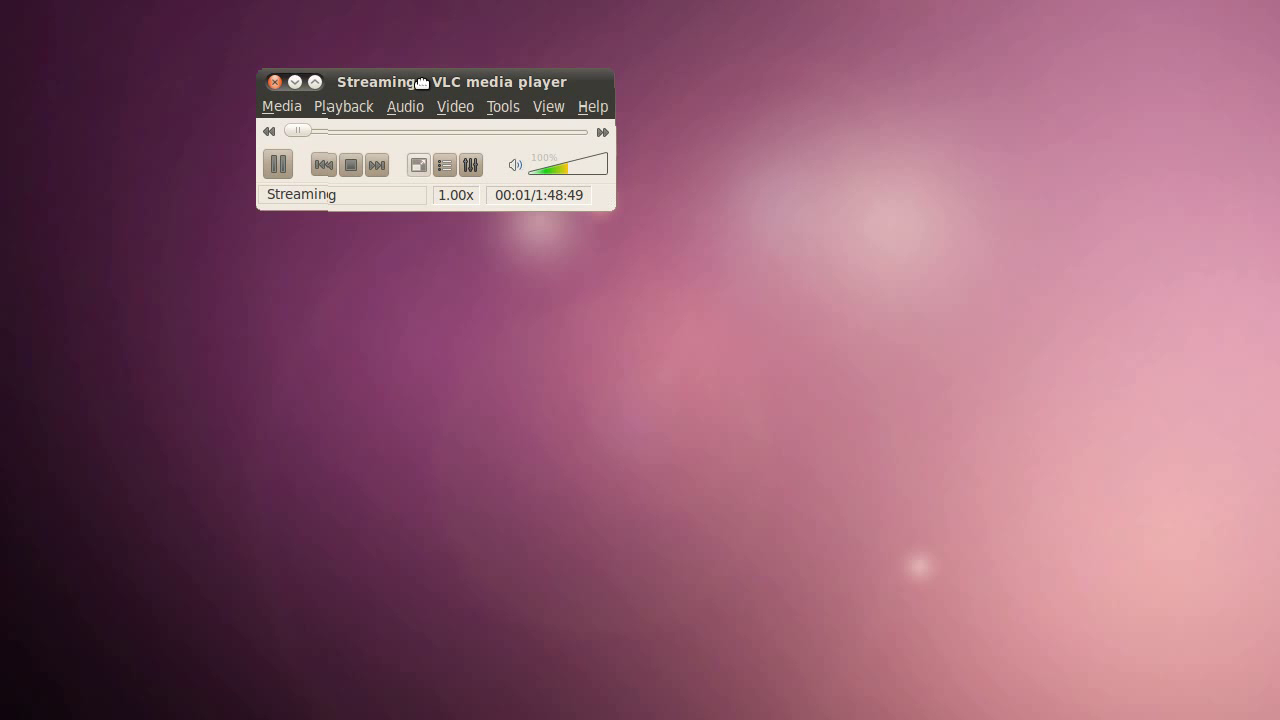
drag(421, 82, 574, 157)
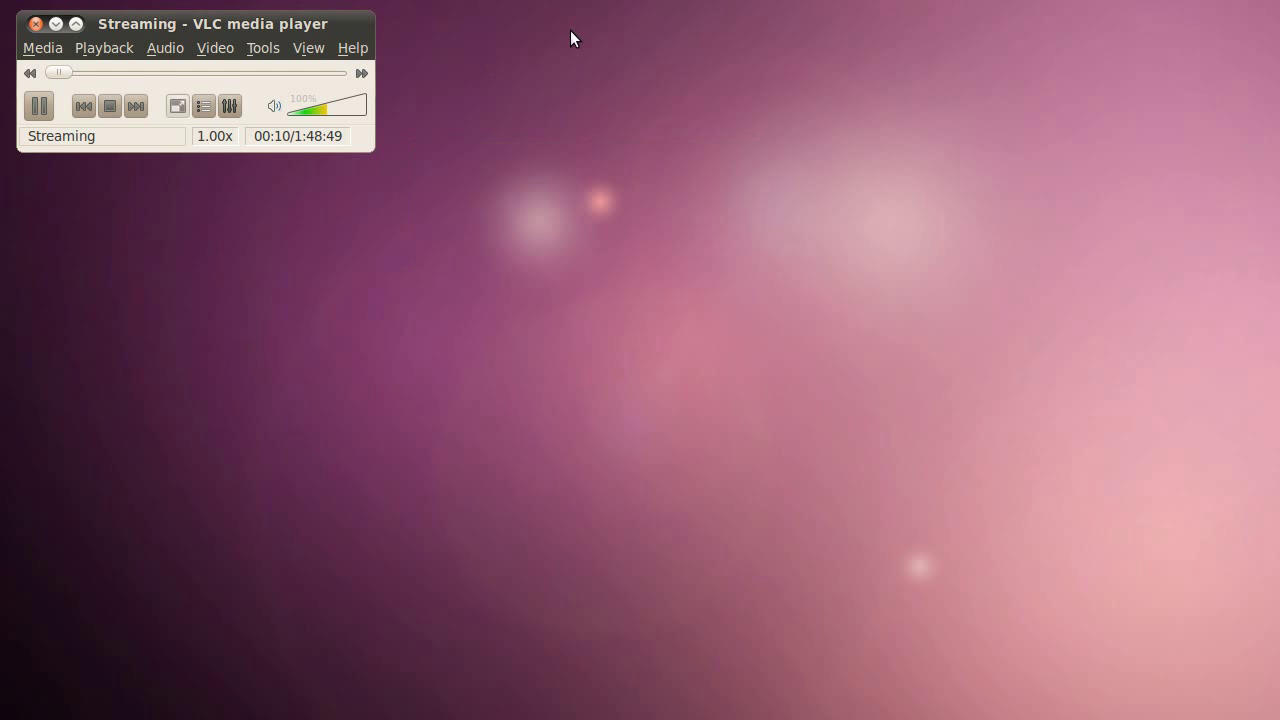
- Open a Terminal and run ifconfig to look up the streaming computer's network IP address
key(alt+F1)
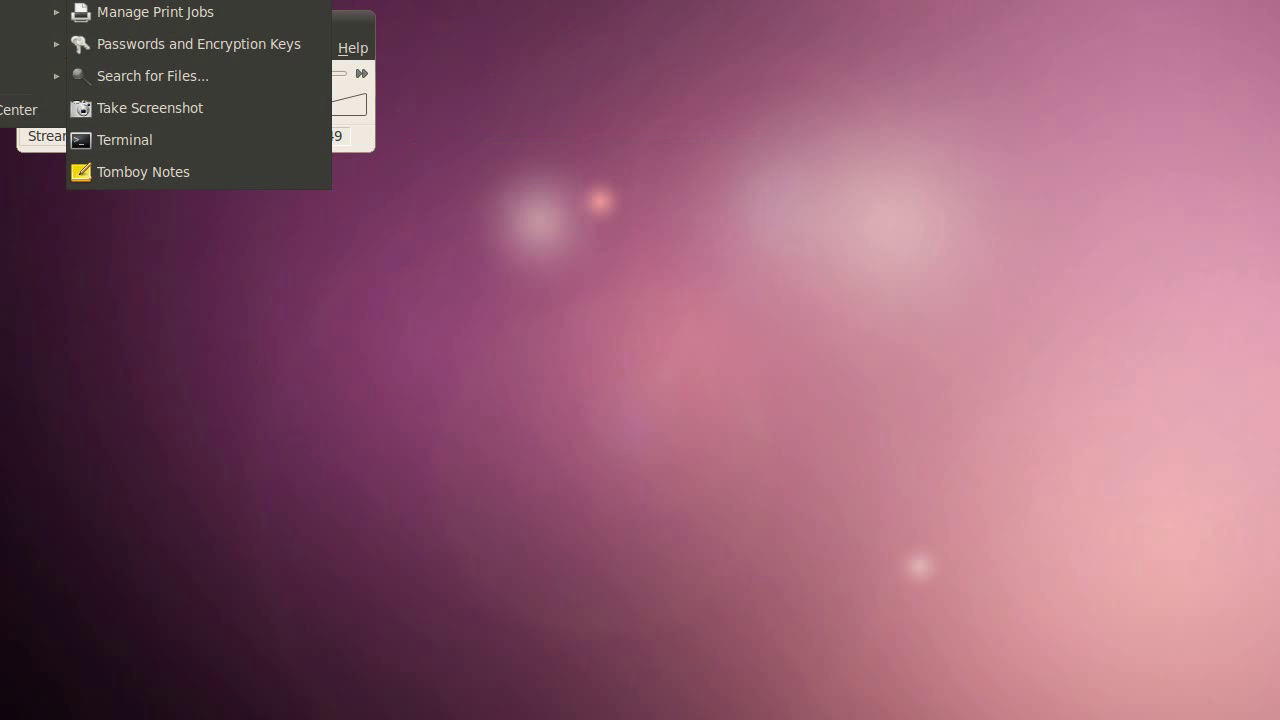
key(Return)
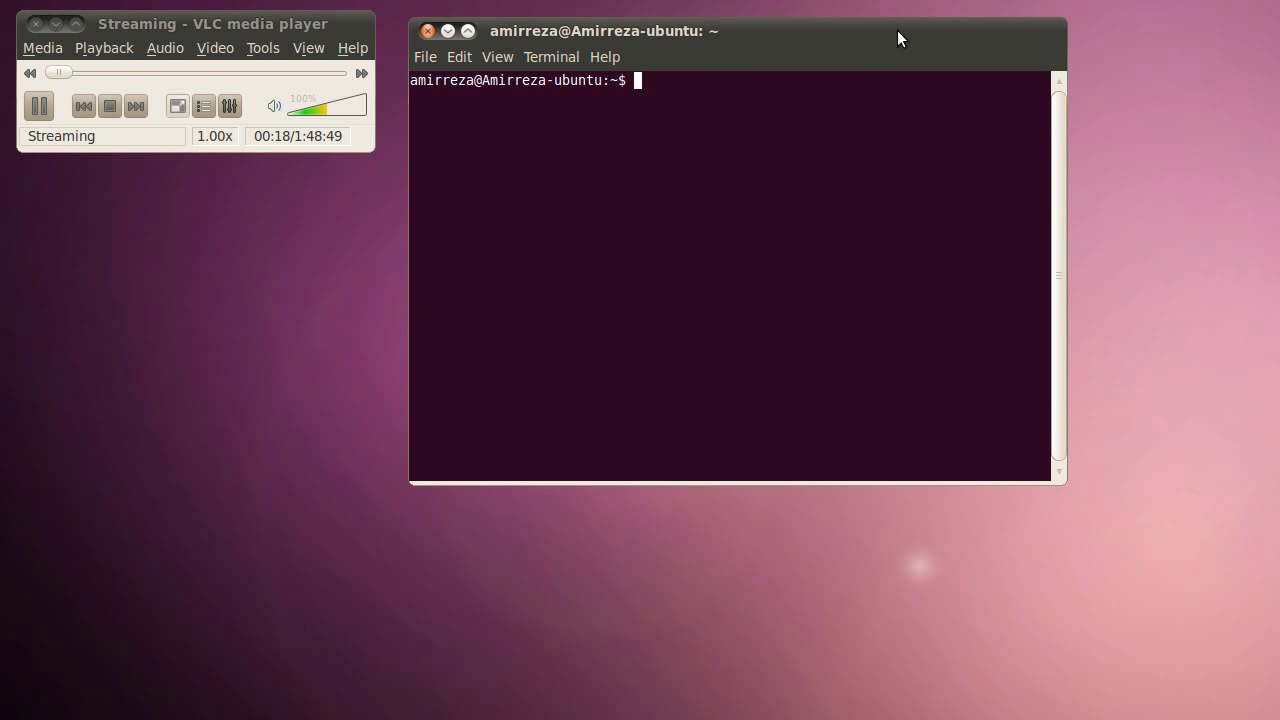
text(ifconfig)
key(Return)
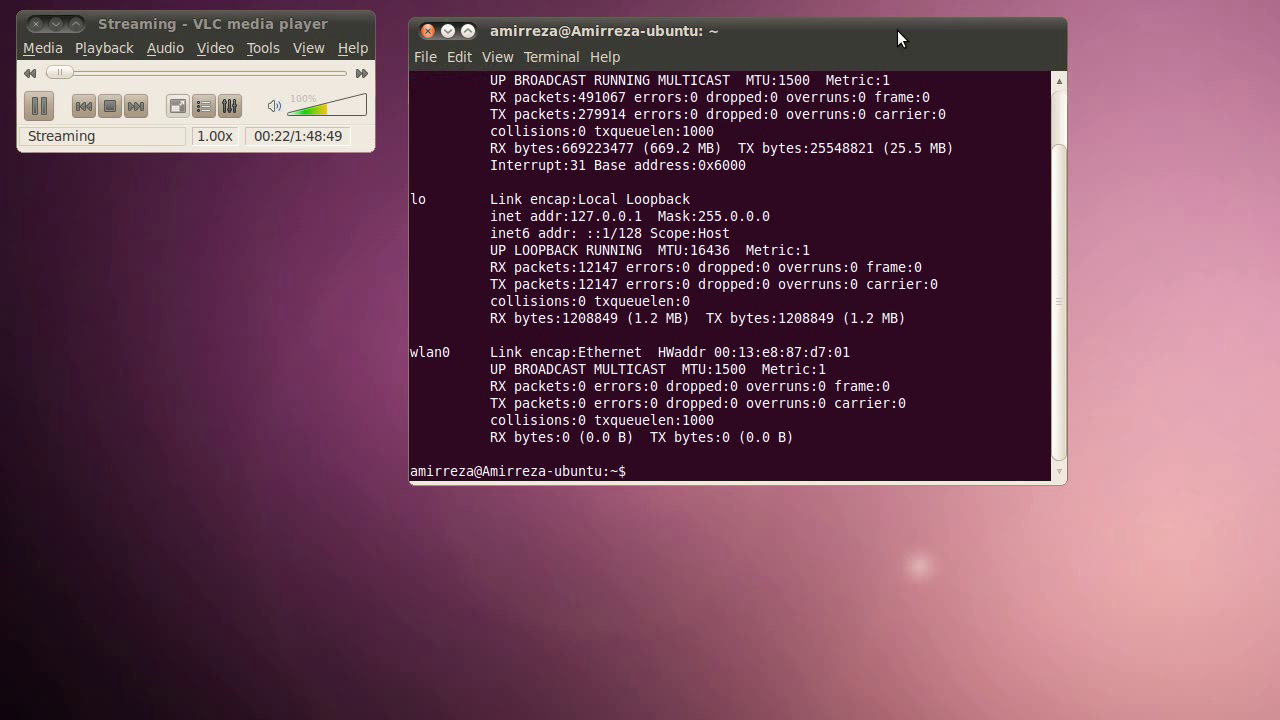
drag(570, 114, 675, 114)
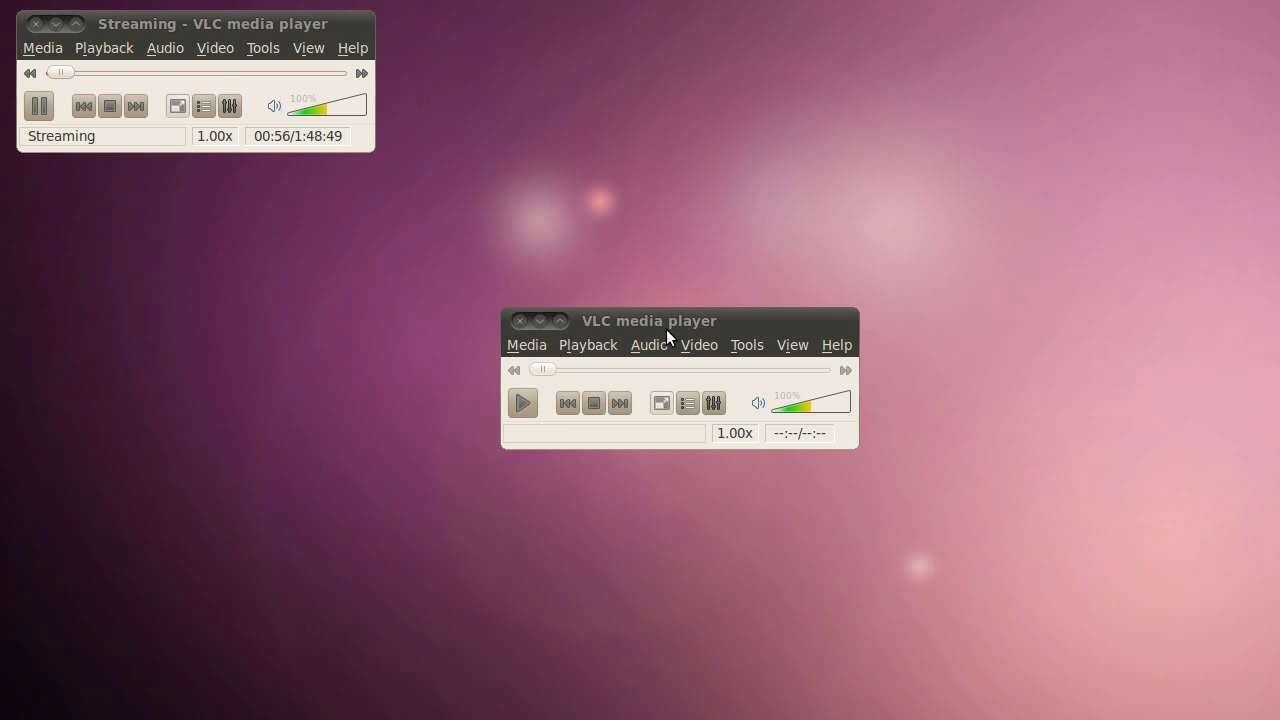
- In the second VLC player window, open and play the HTTP network stream at 192.168.0.199:8080
drag(666, 329, 907, 185)
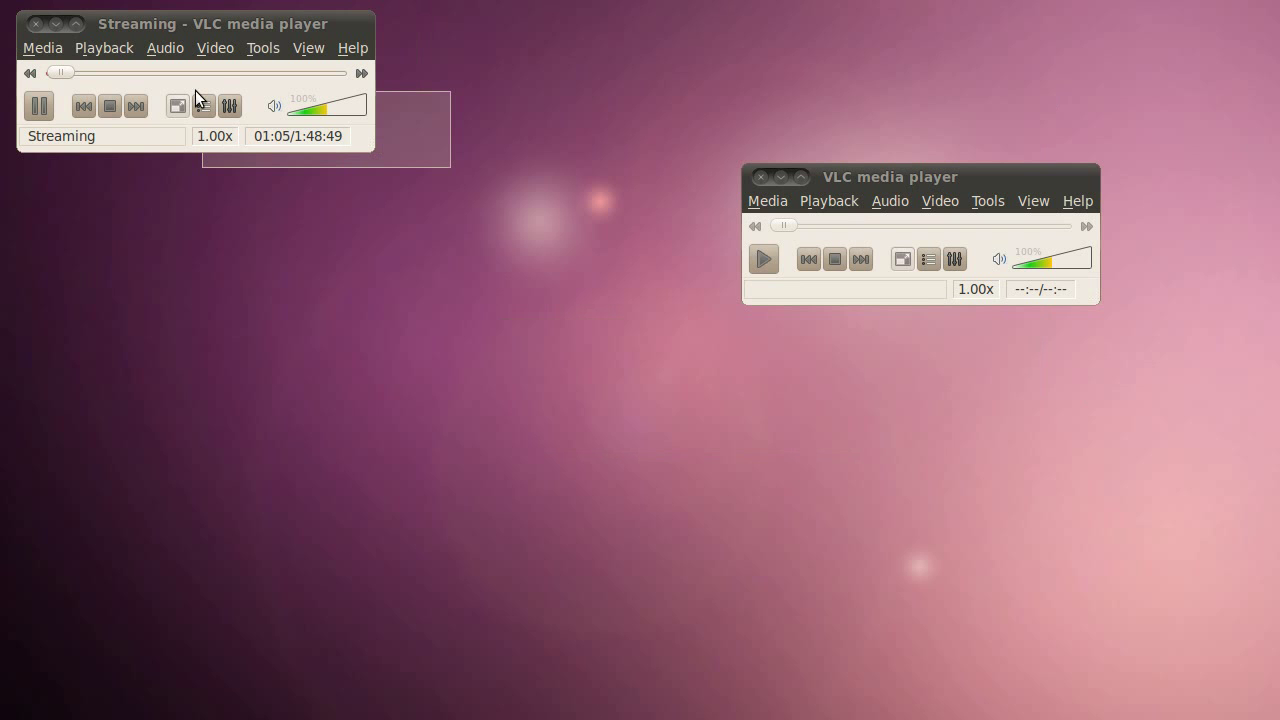
drag(757, 210, 626, 366)
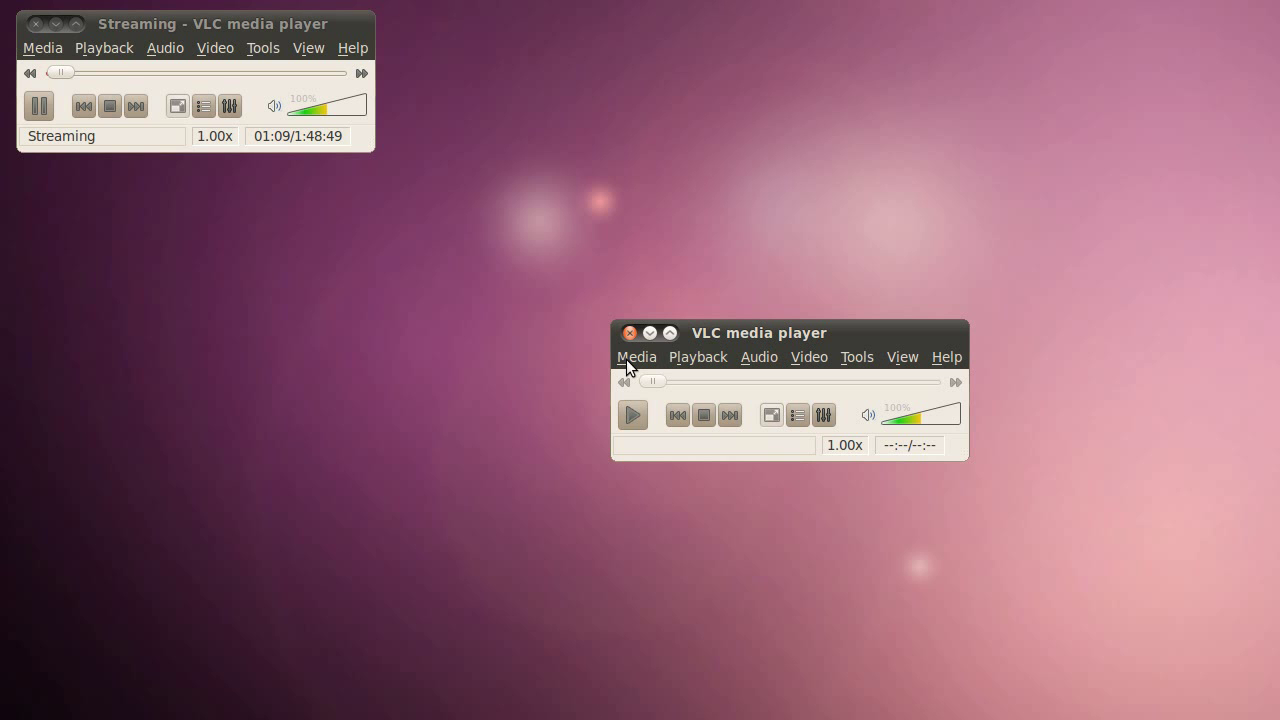
click(627, 358)
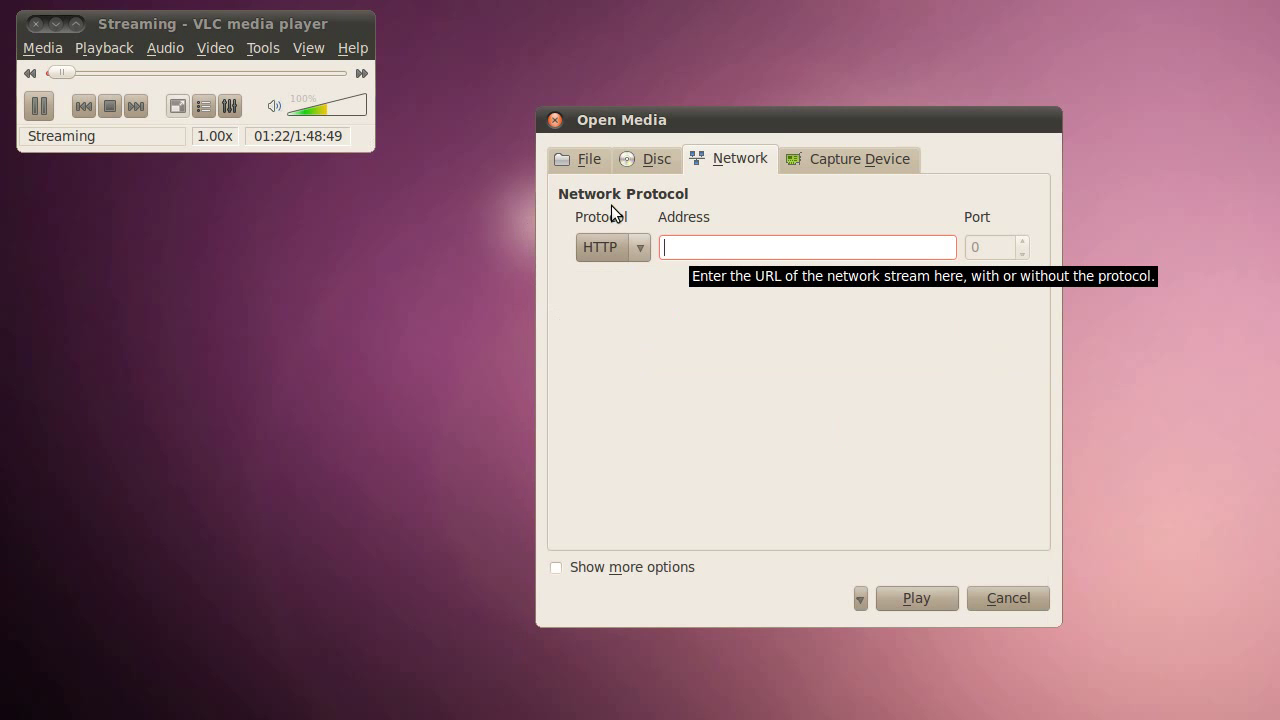
text(192)
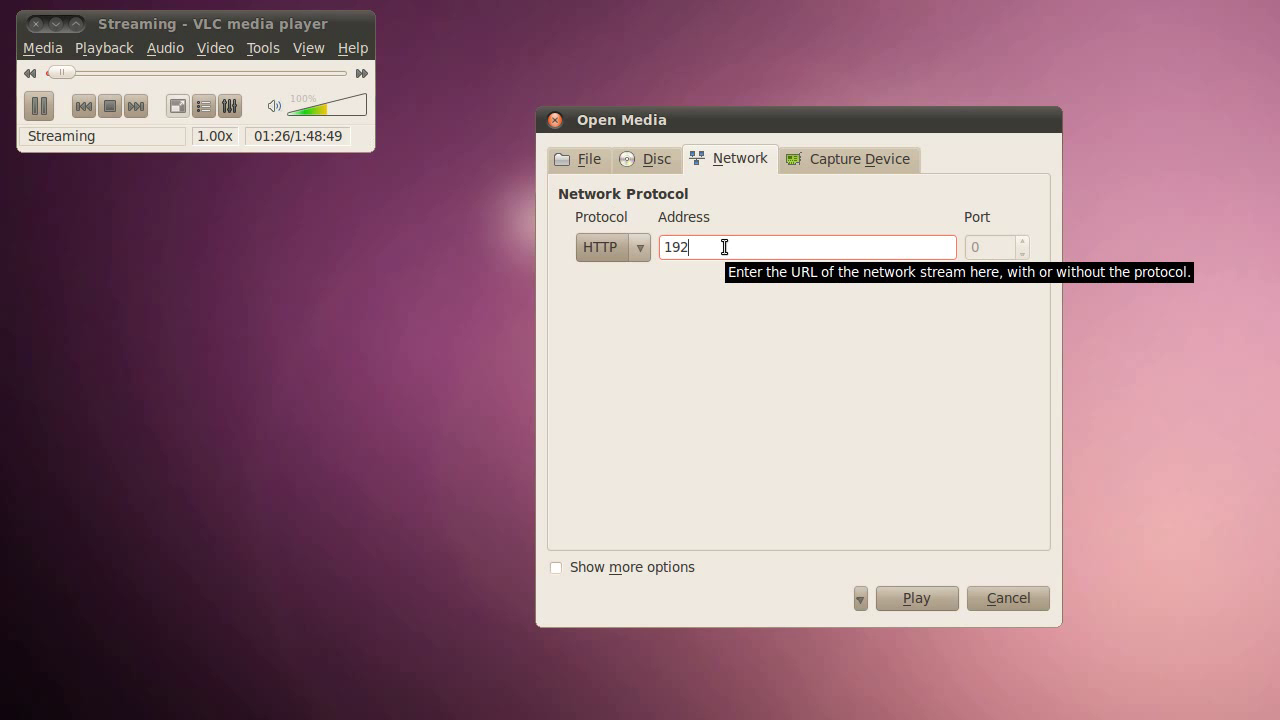
text(.168.0.19)
text(9:8080)
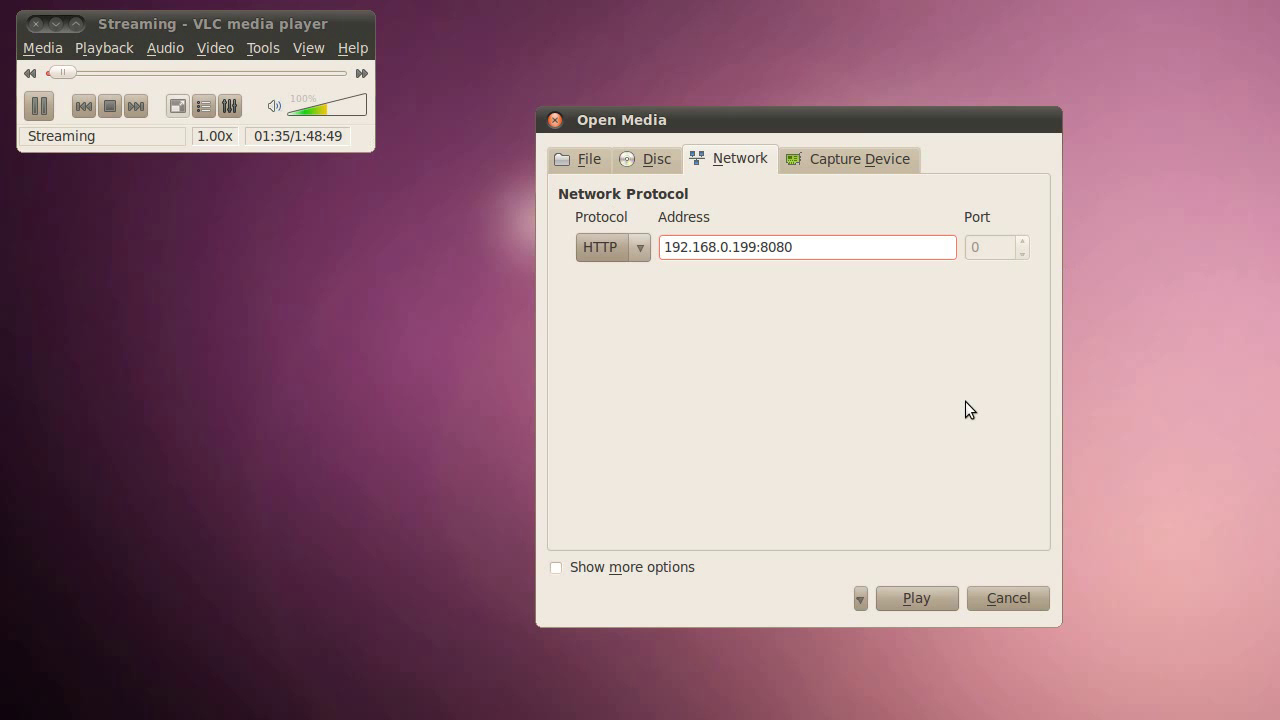
click(917, 598)
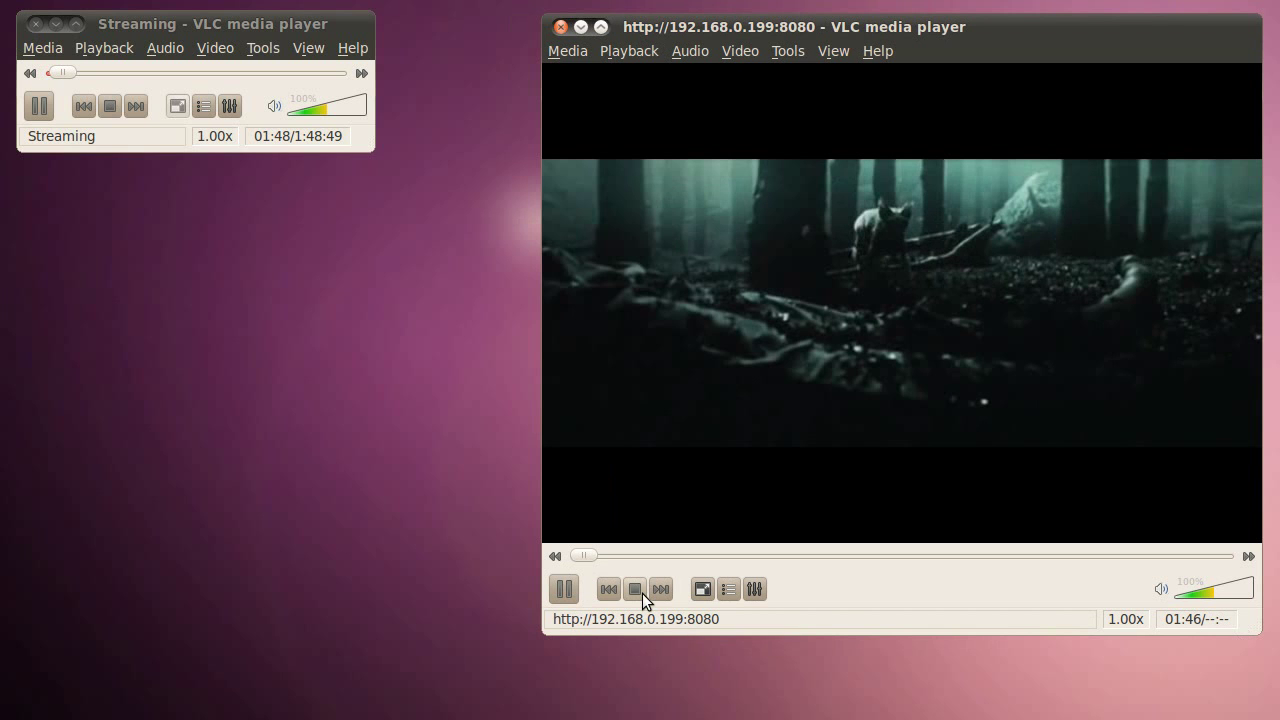
- Quit the extra empty VLC player window
click(635, 589)
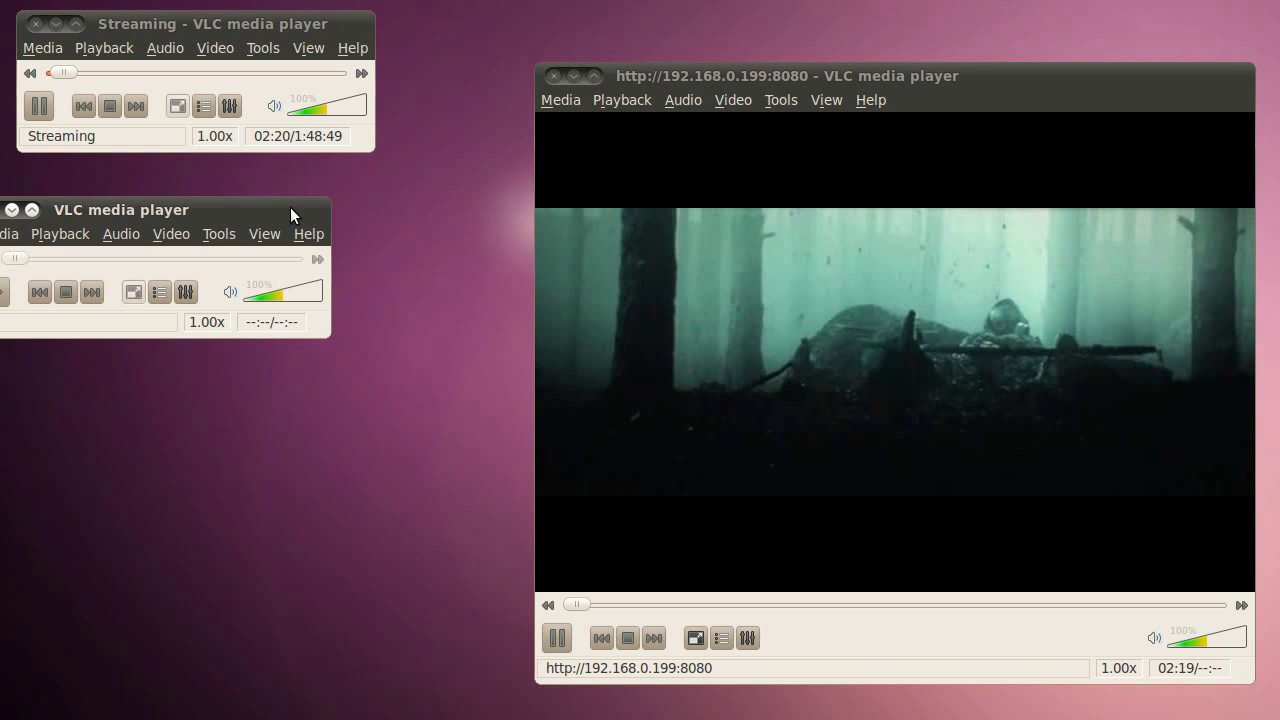
key(ctrl+q)
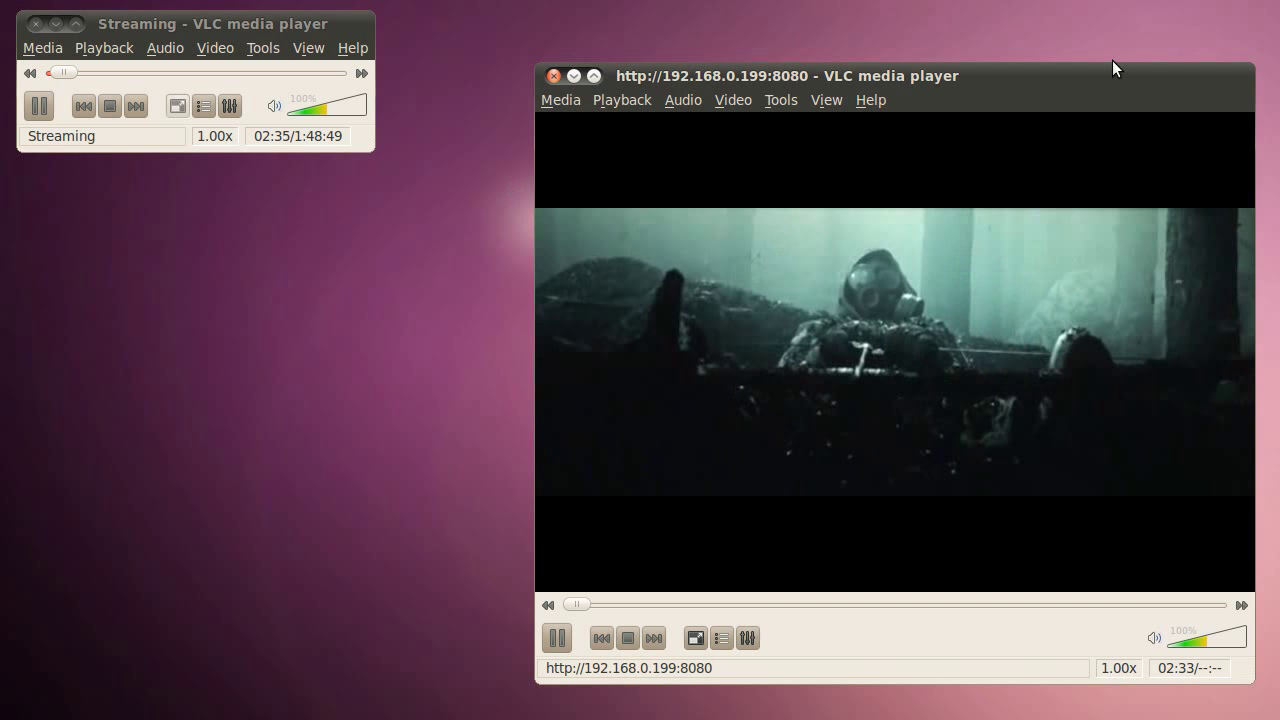
drag(1089, 85, 1108, 116)
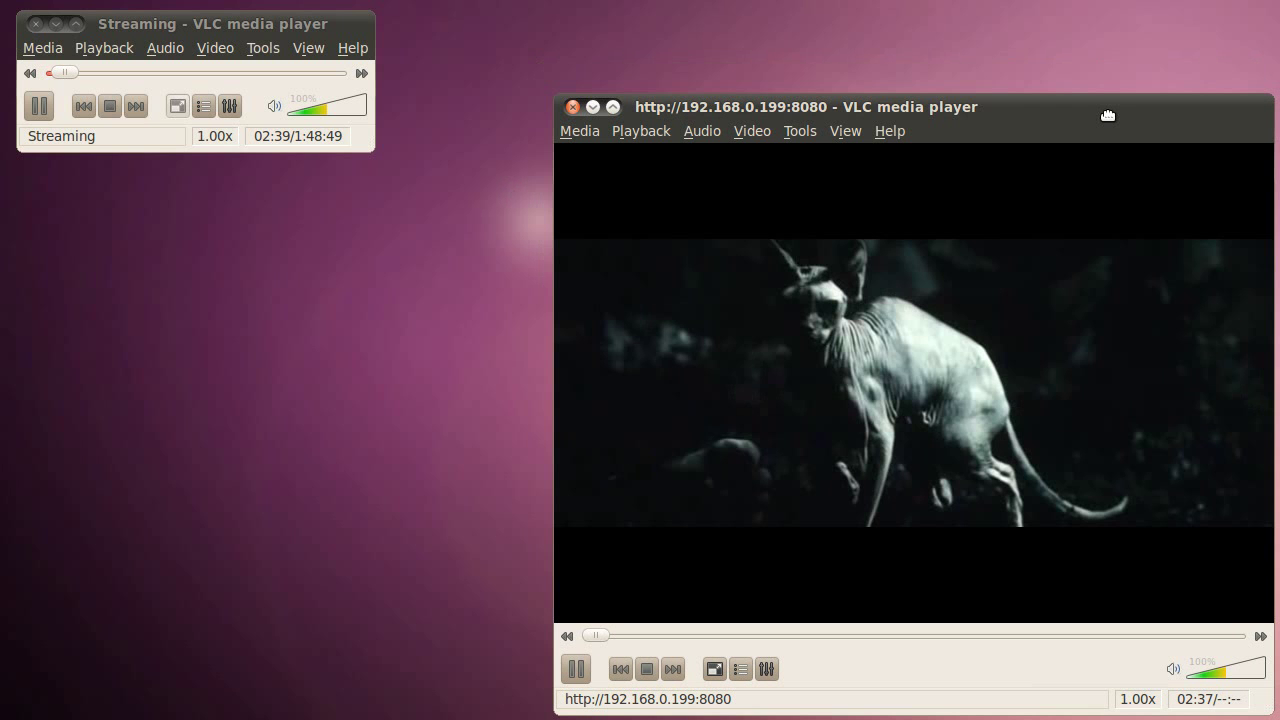
drag(1108, 116, 1105, 35)
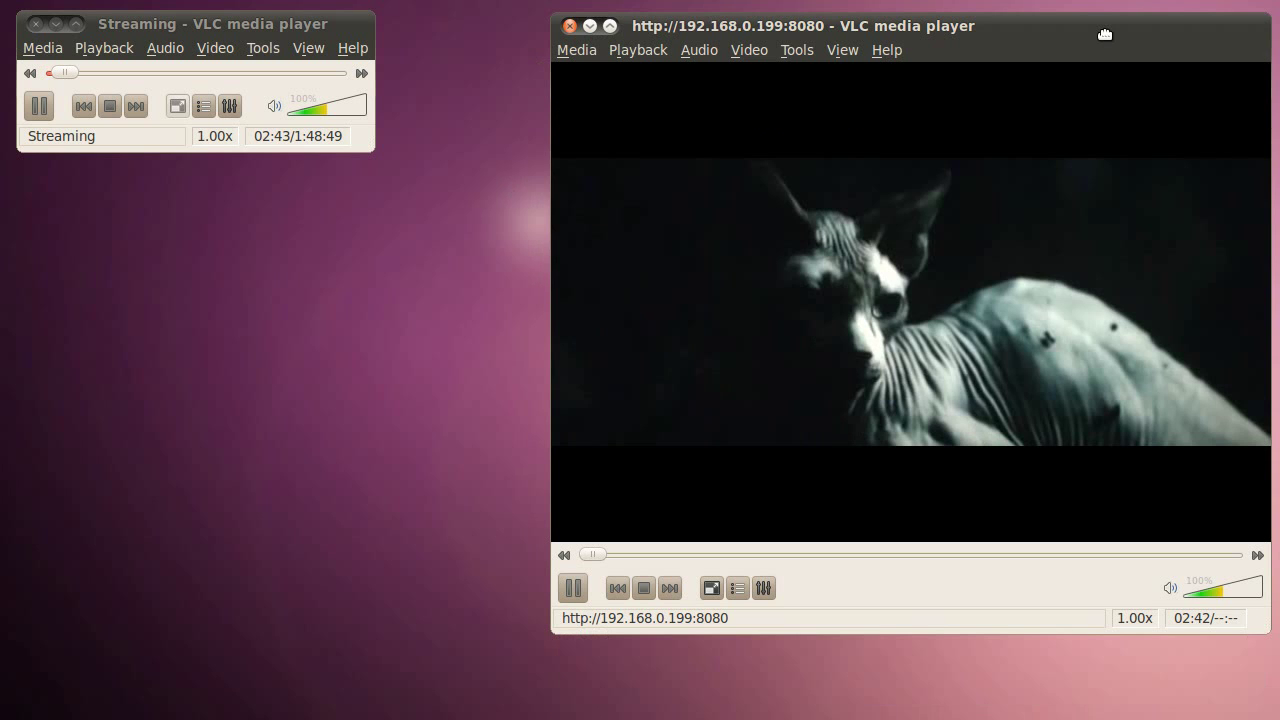
drag(1105, 35, 1073, 72)
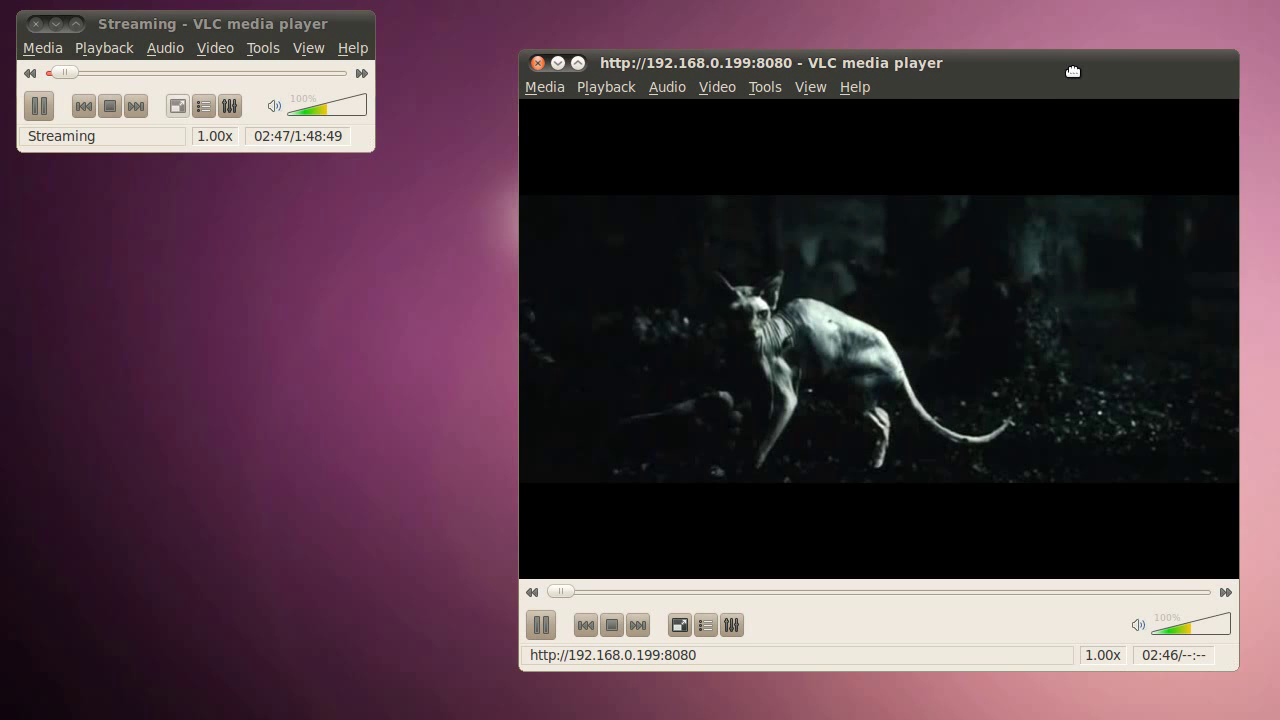
drag(1073, 72, 1074, 80)
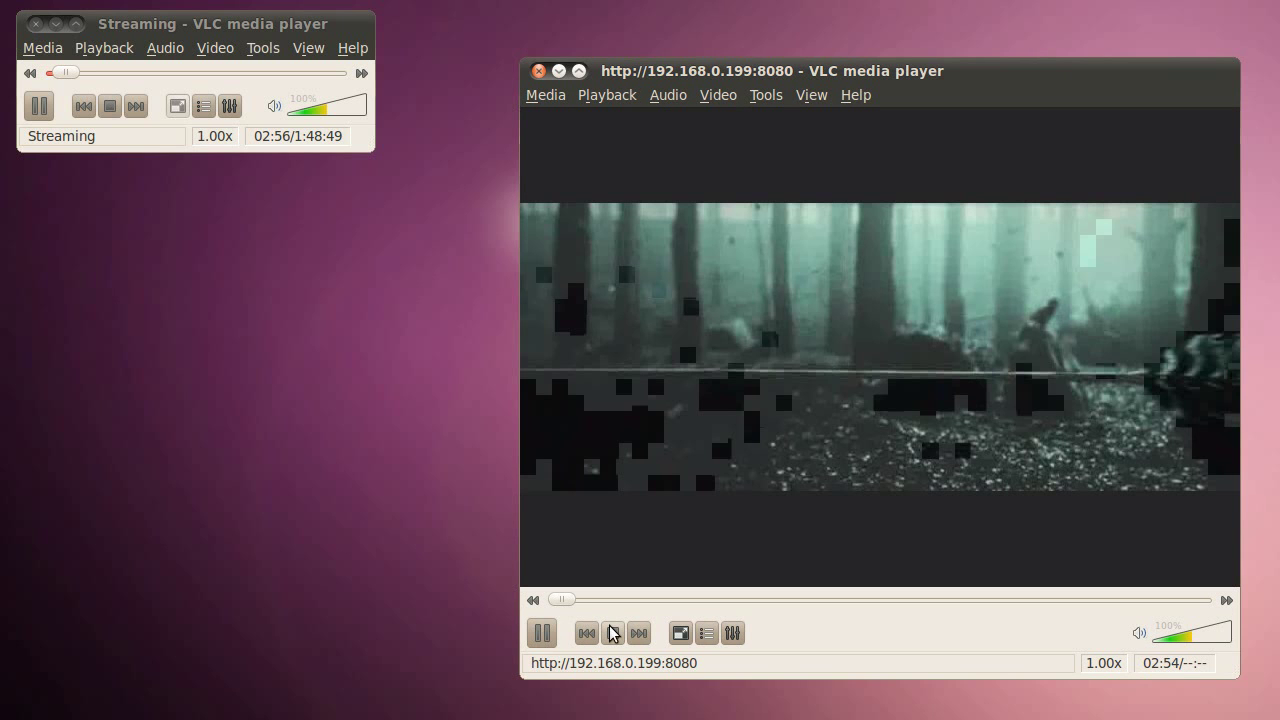
click(539, 71)
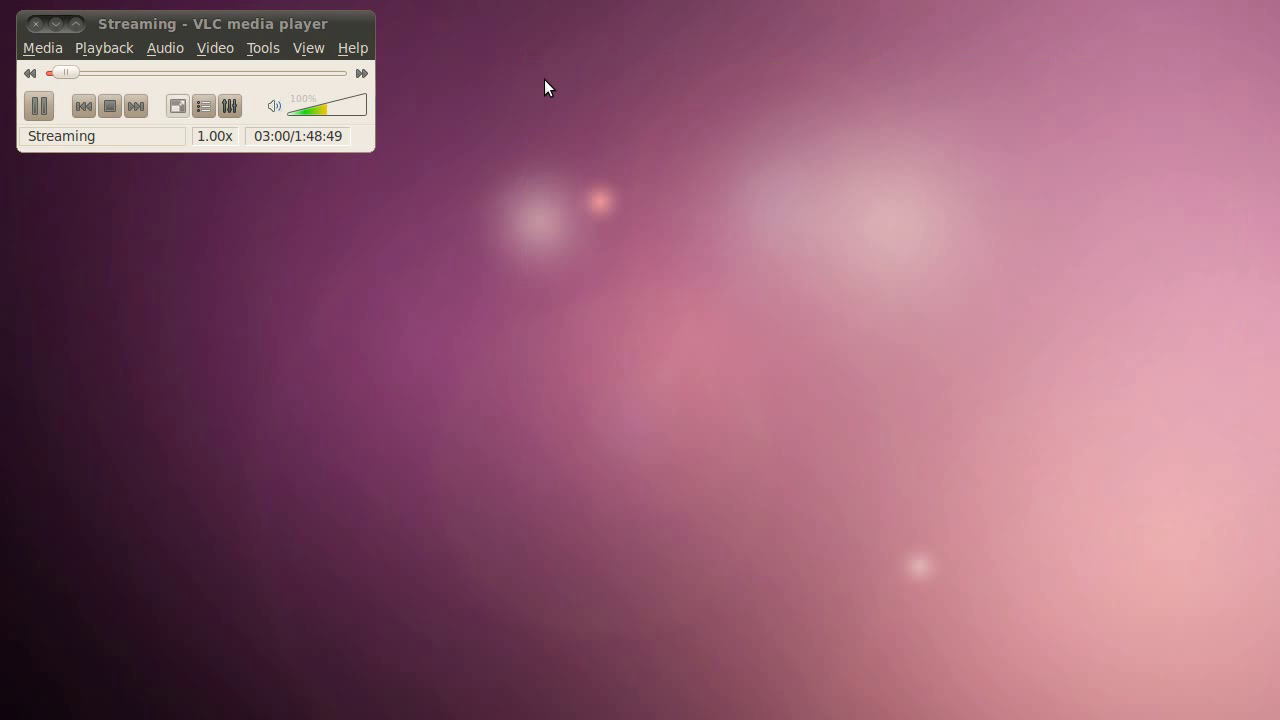